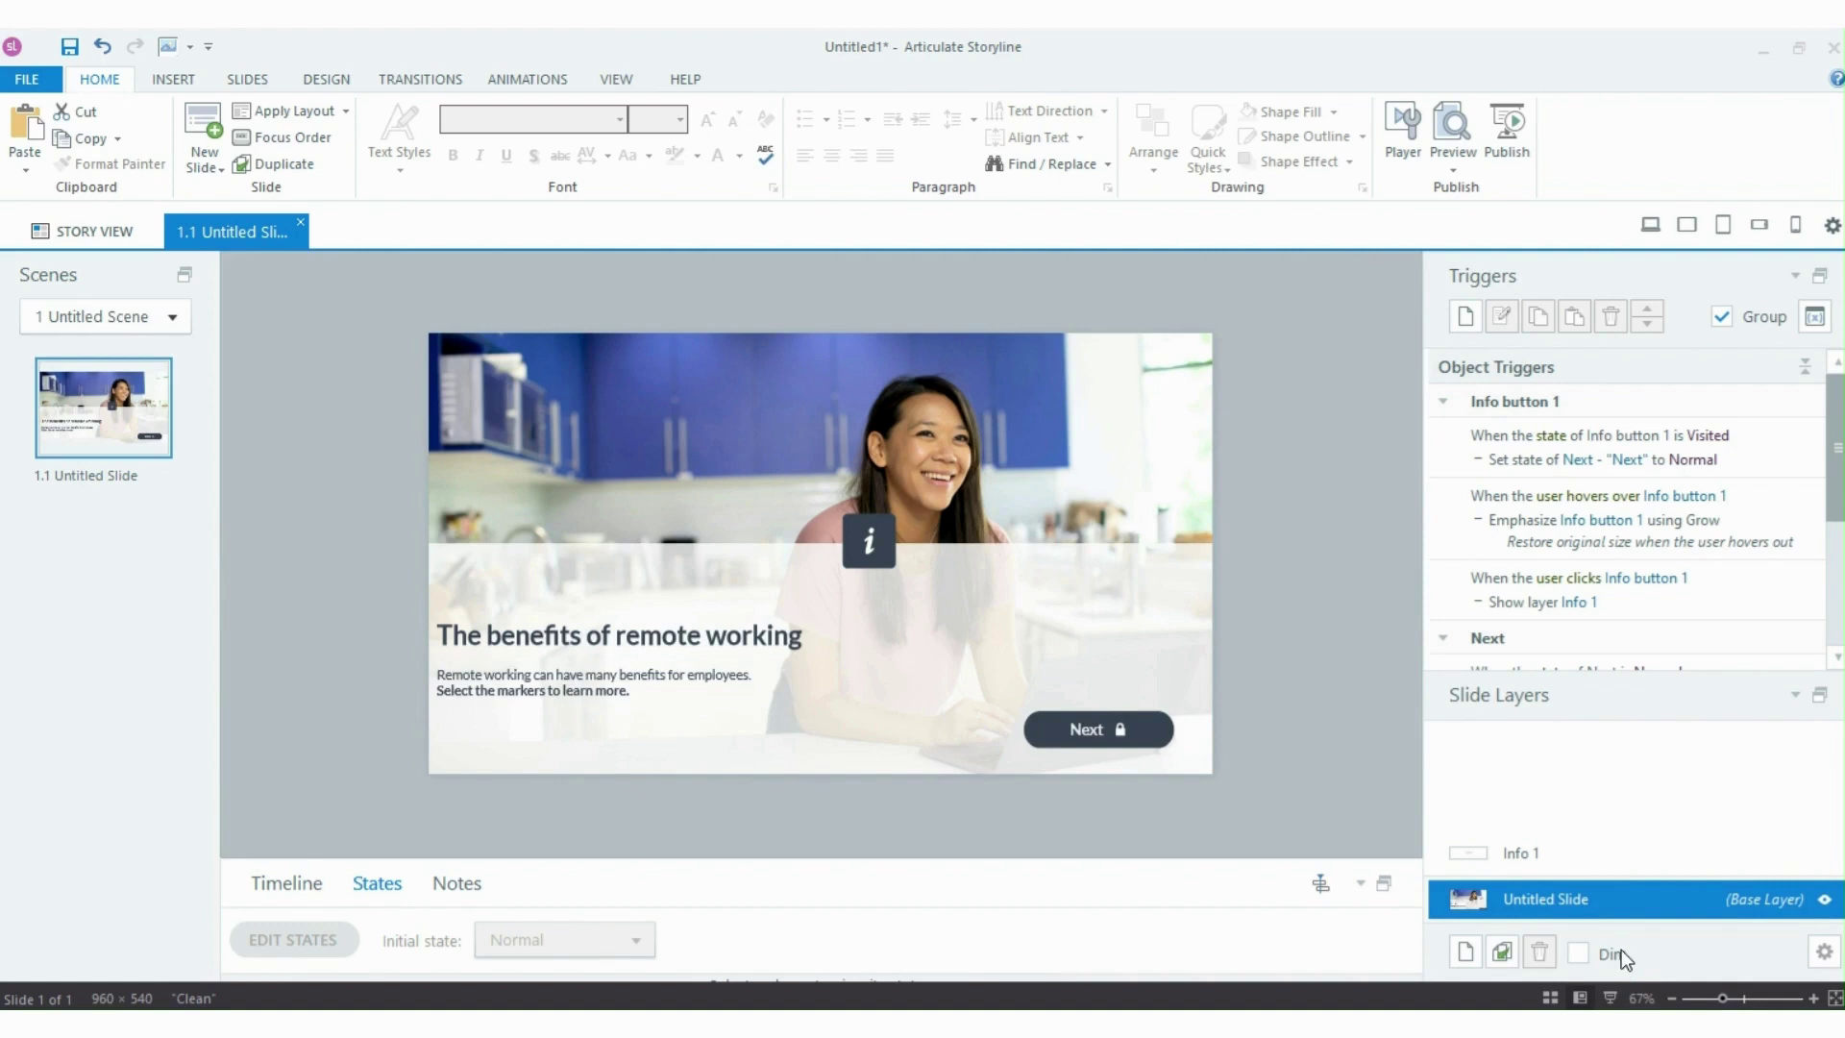
- Bring up the Preview dropdown's list of preview options on the Home ribbon
left_click(1453, 162)
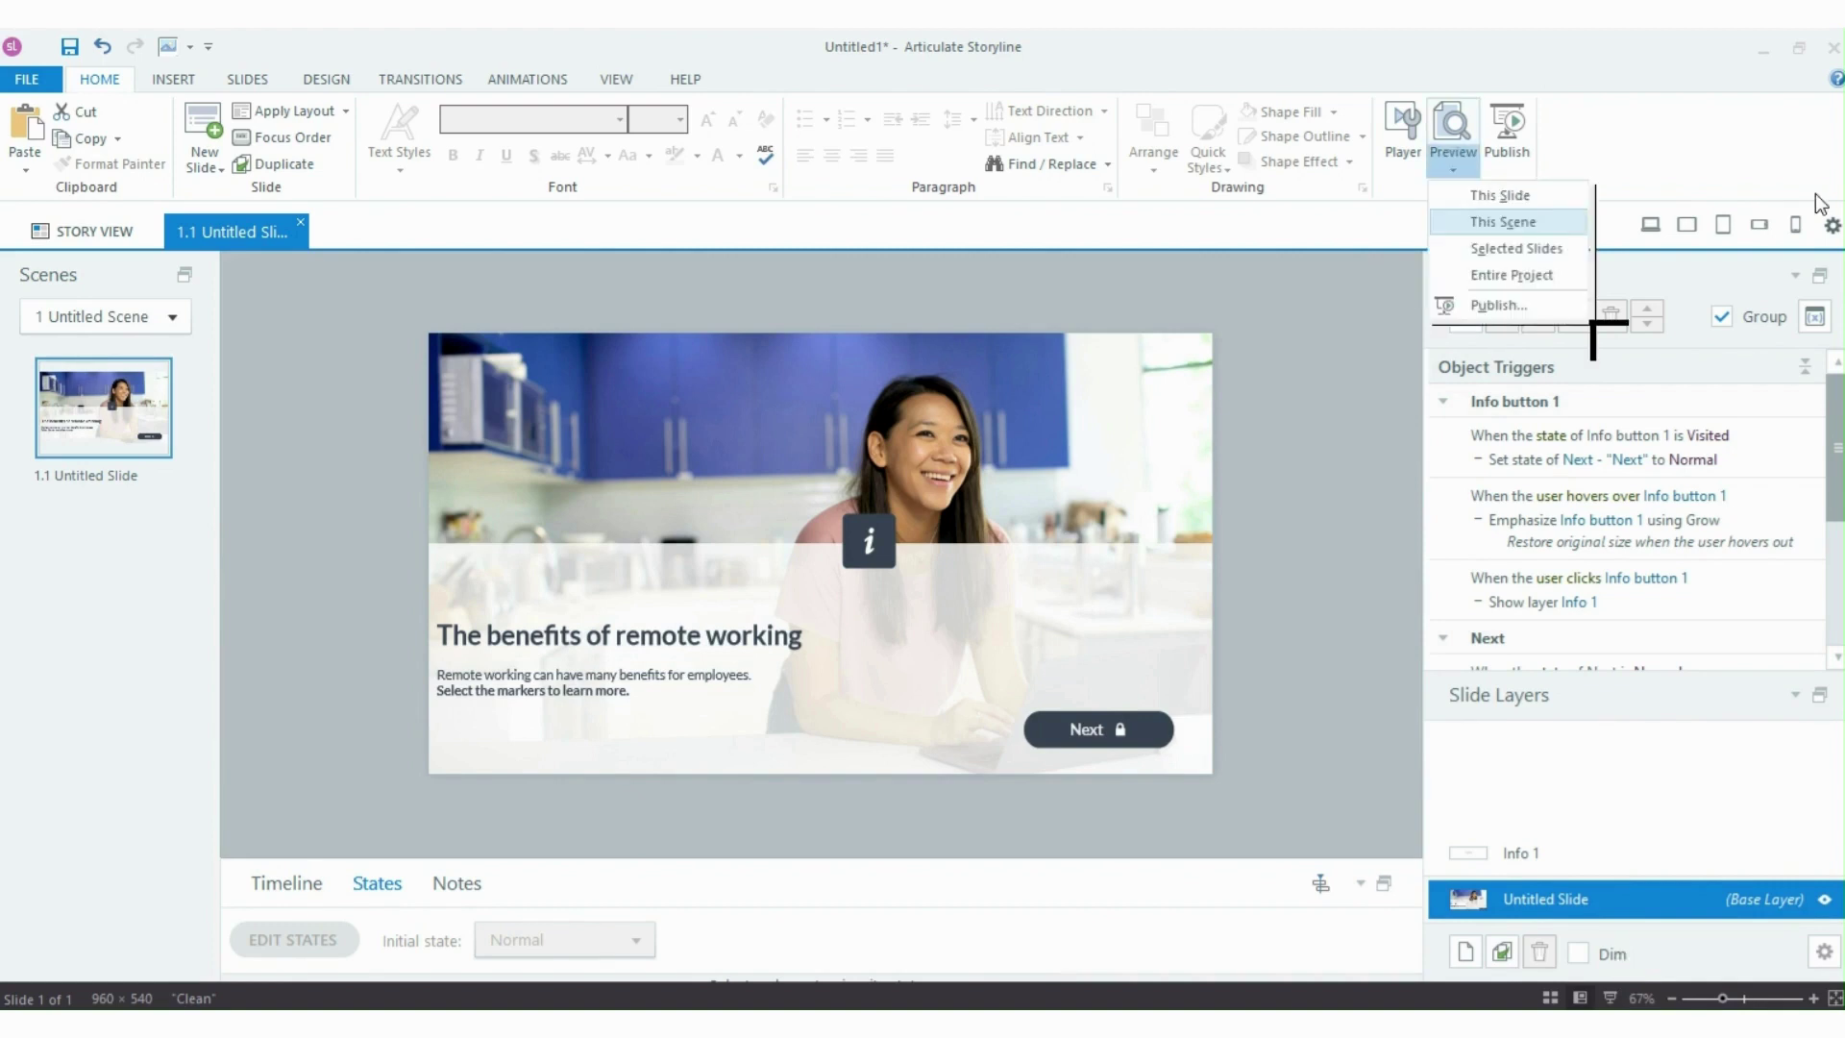
- Preview this scene, replay it, visit the info marker to confirm Next unlocks, then close
left_click(1485, 191)
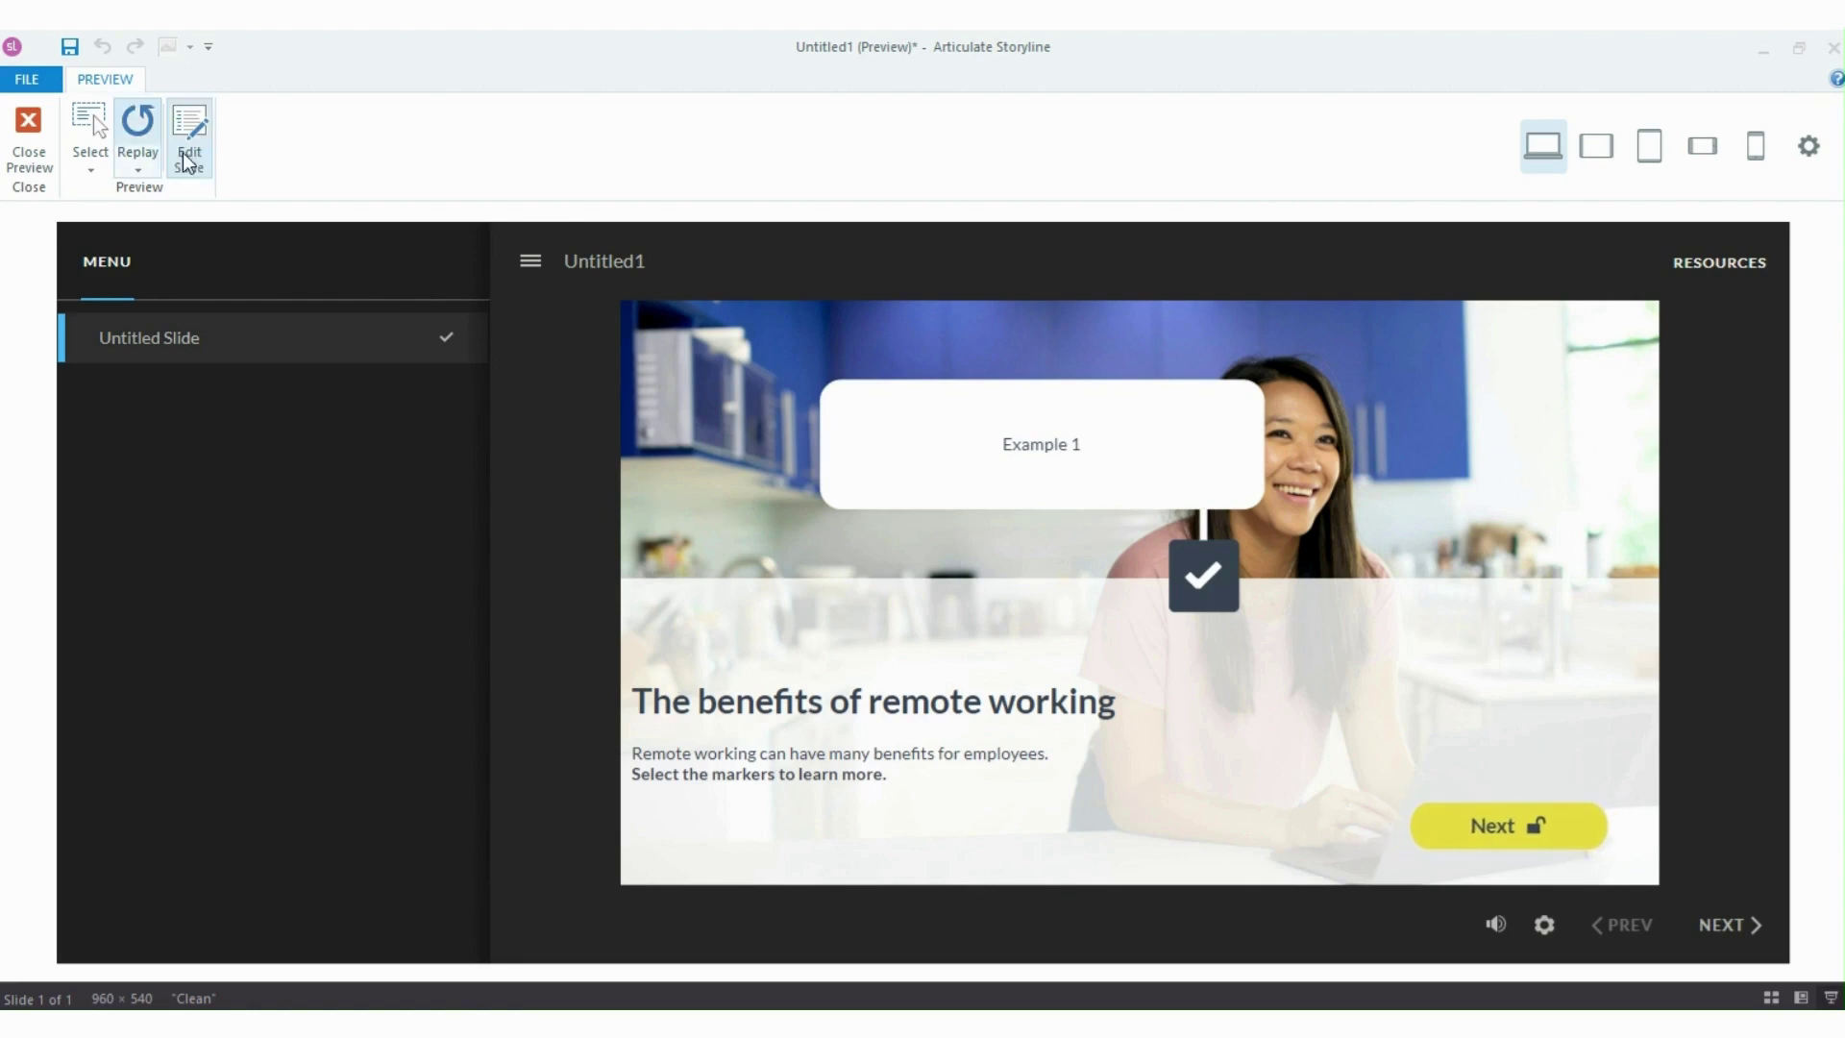
left_click(138, 125)
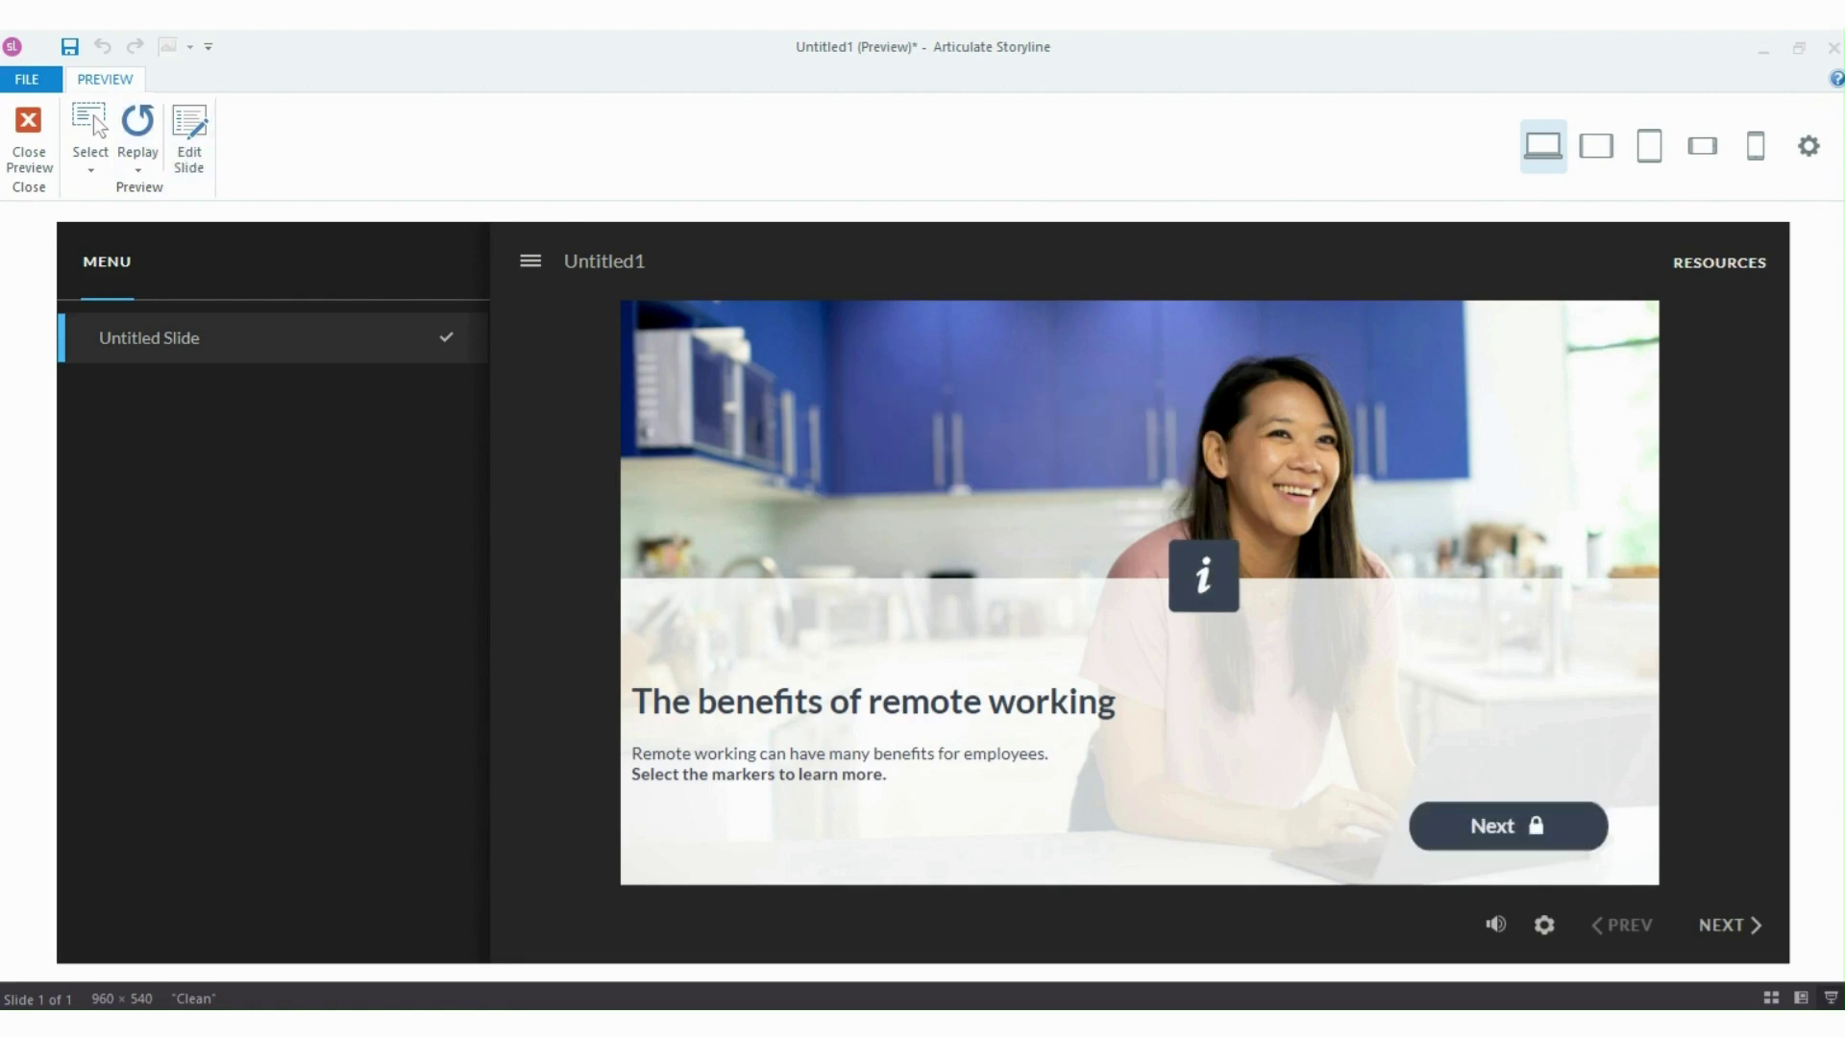
left_click(1491, 741)
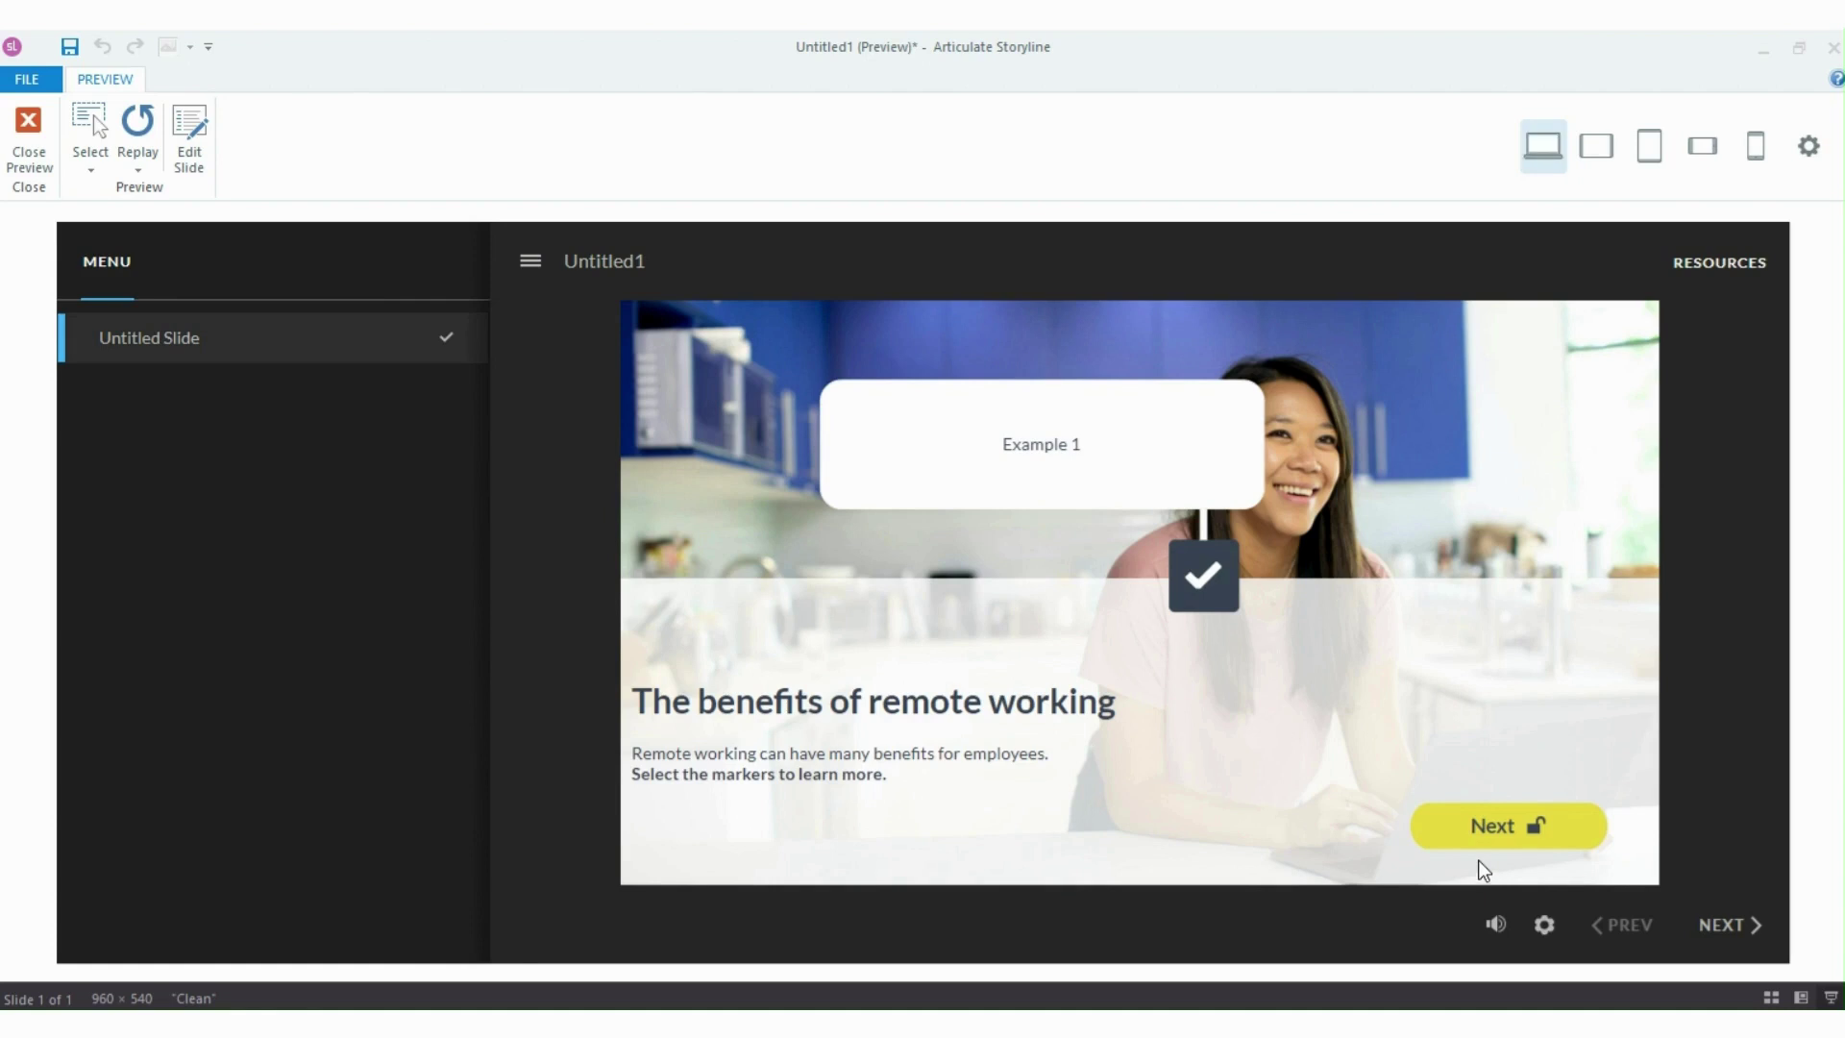
left_click(34, 159)
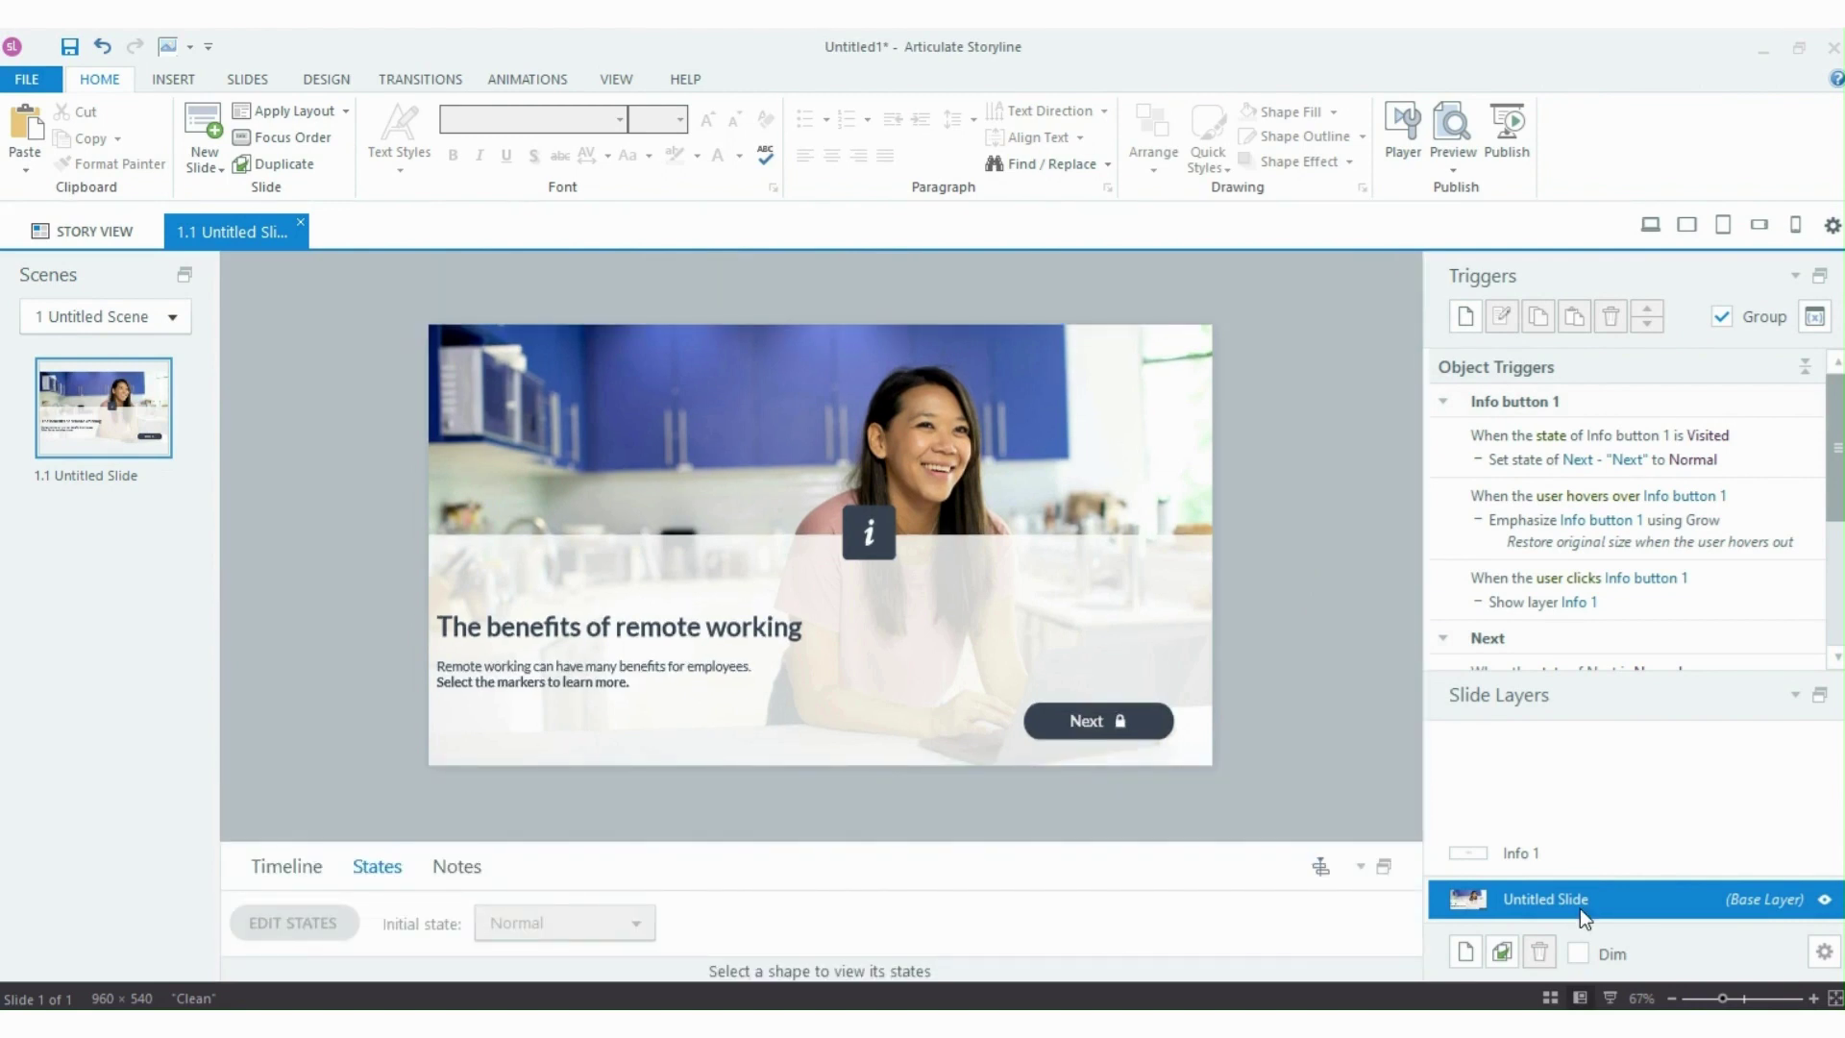
- Add slide 1.2 and draw a blue rounded rectangle in its centre
left_click(205, 124)
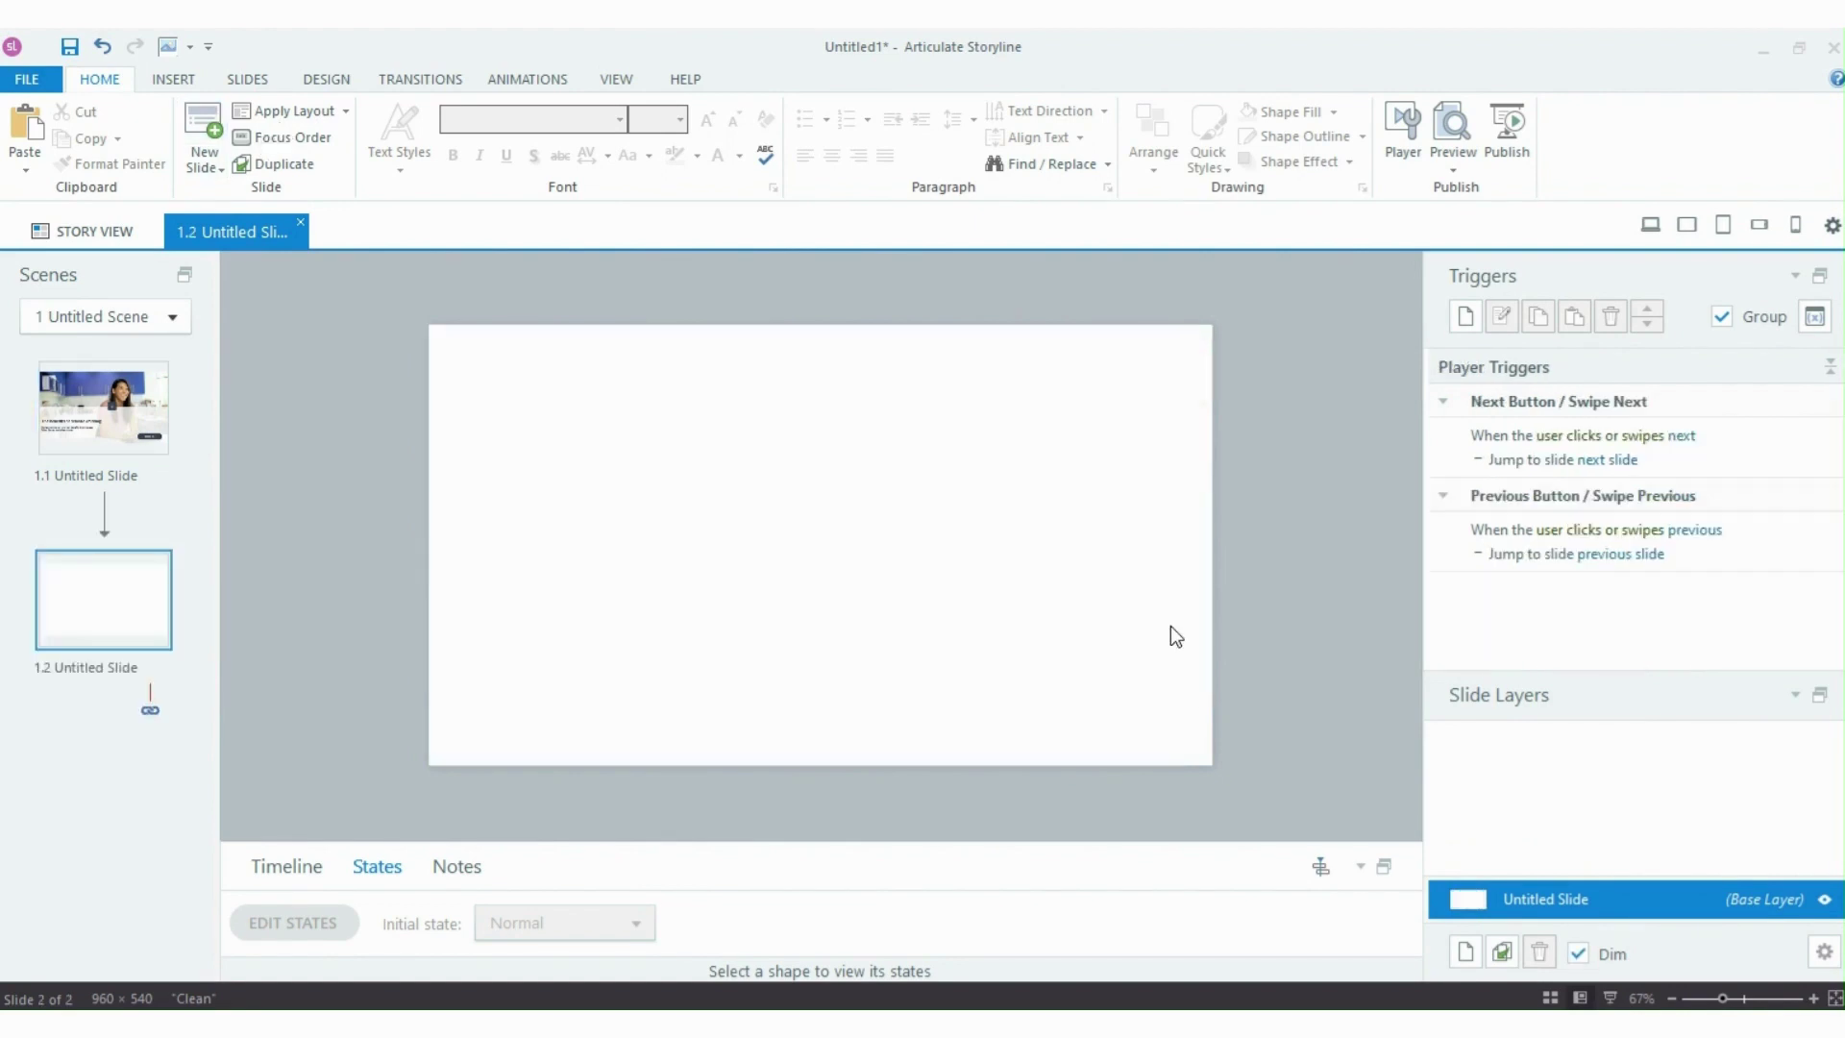
left_click(173, 79)
left_click(641, 135)
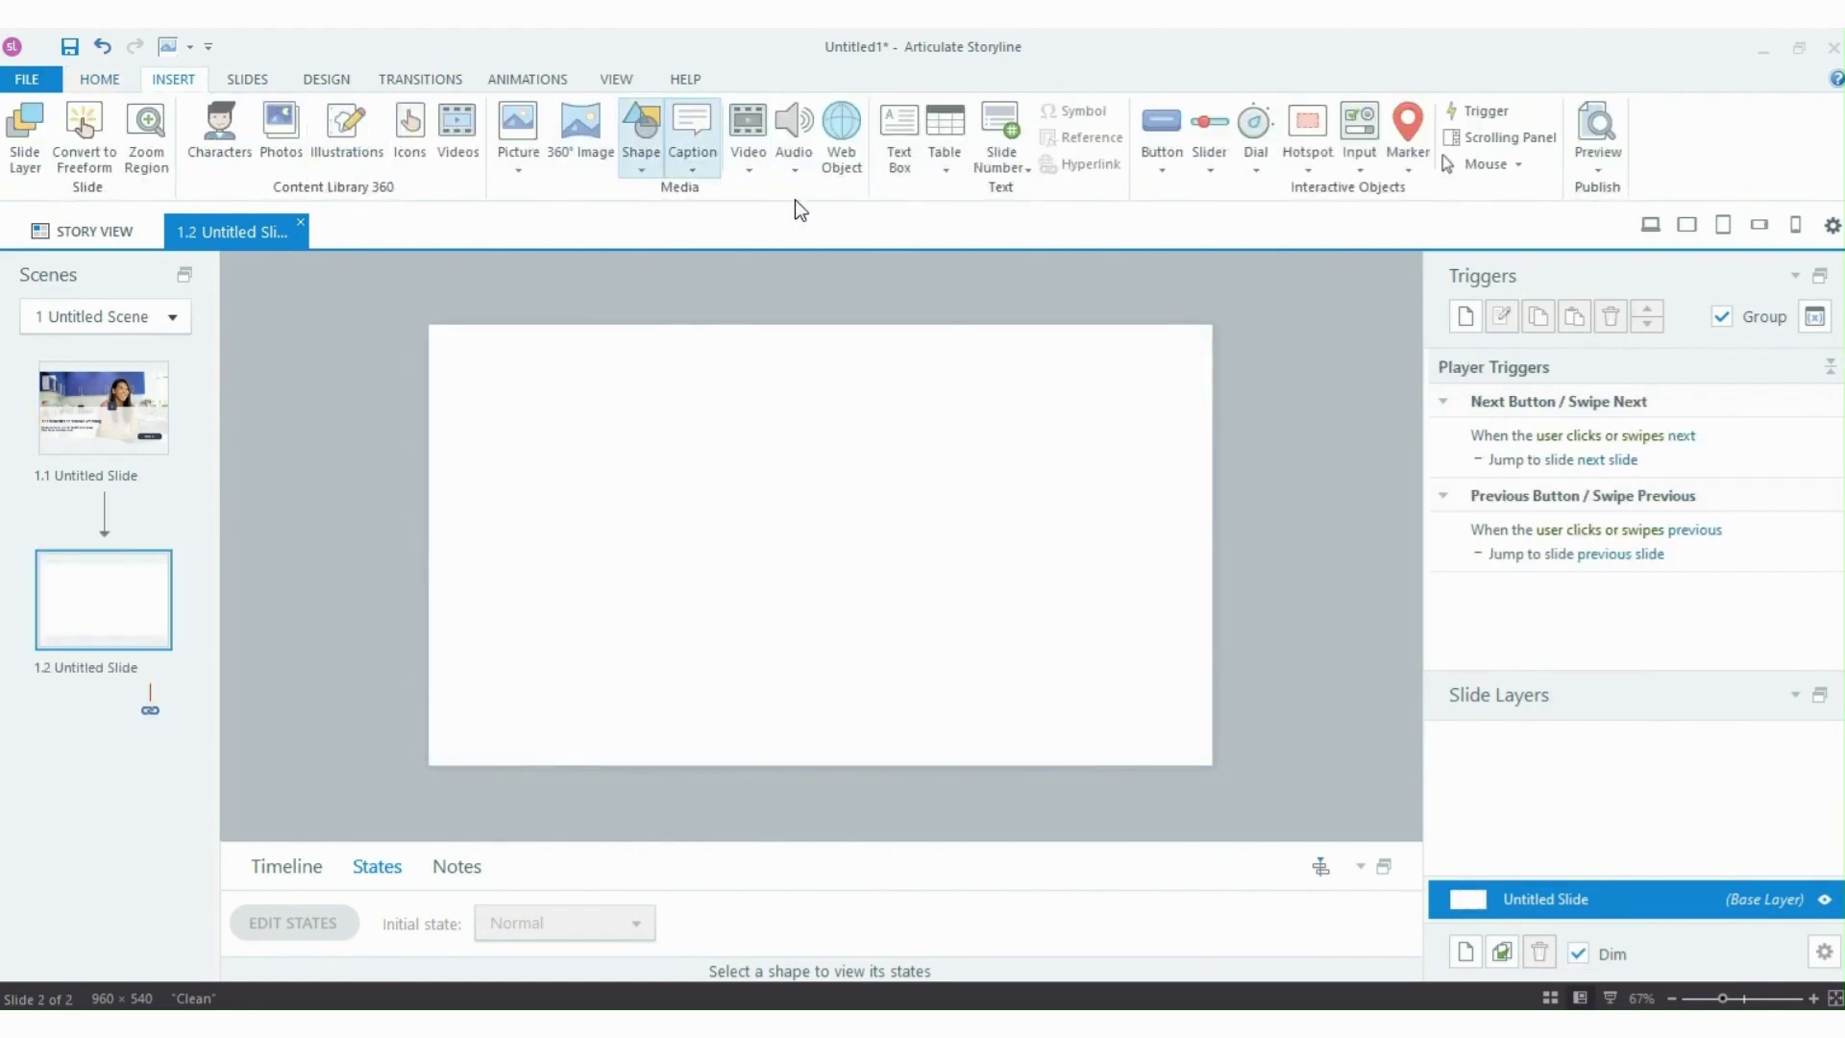
left_click(658, 262)
left_click_drag(671, 416, 951, 646)
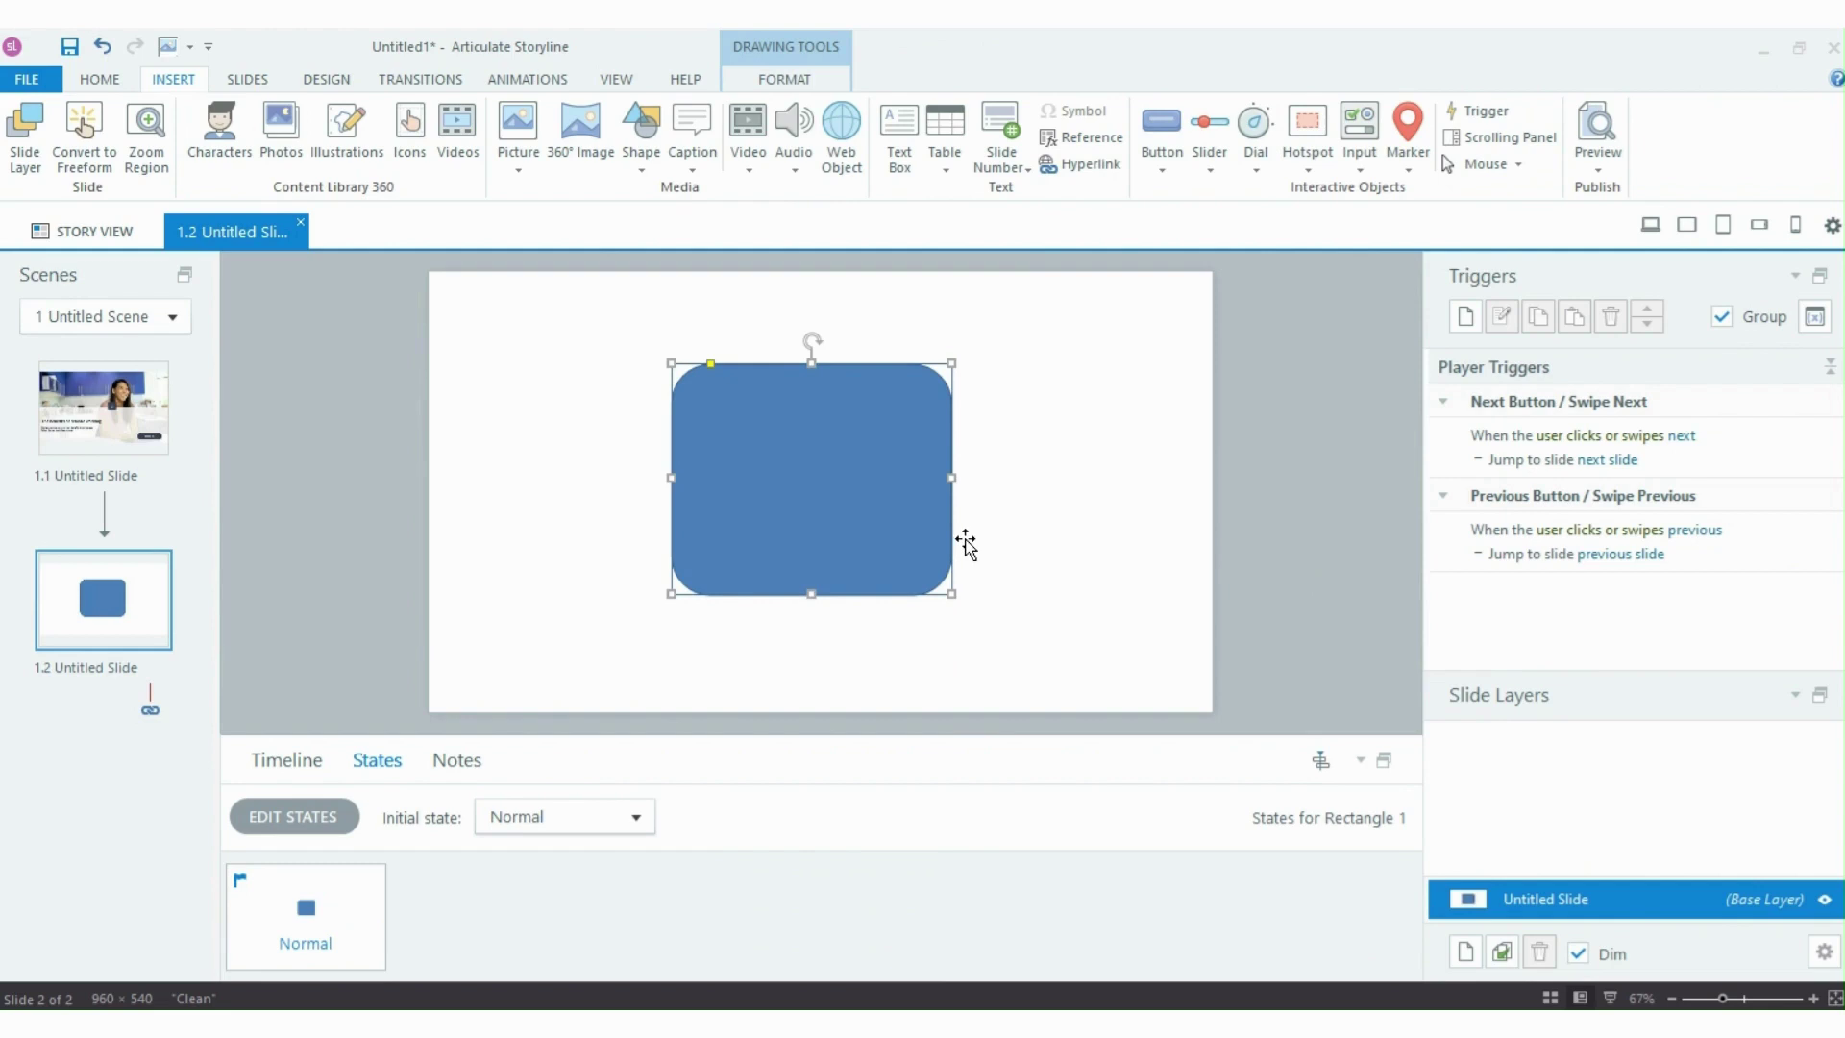
left_click(753, 609)
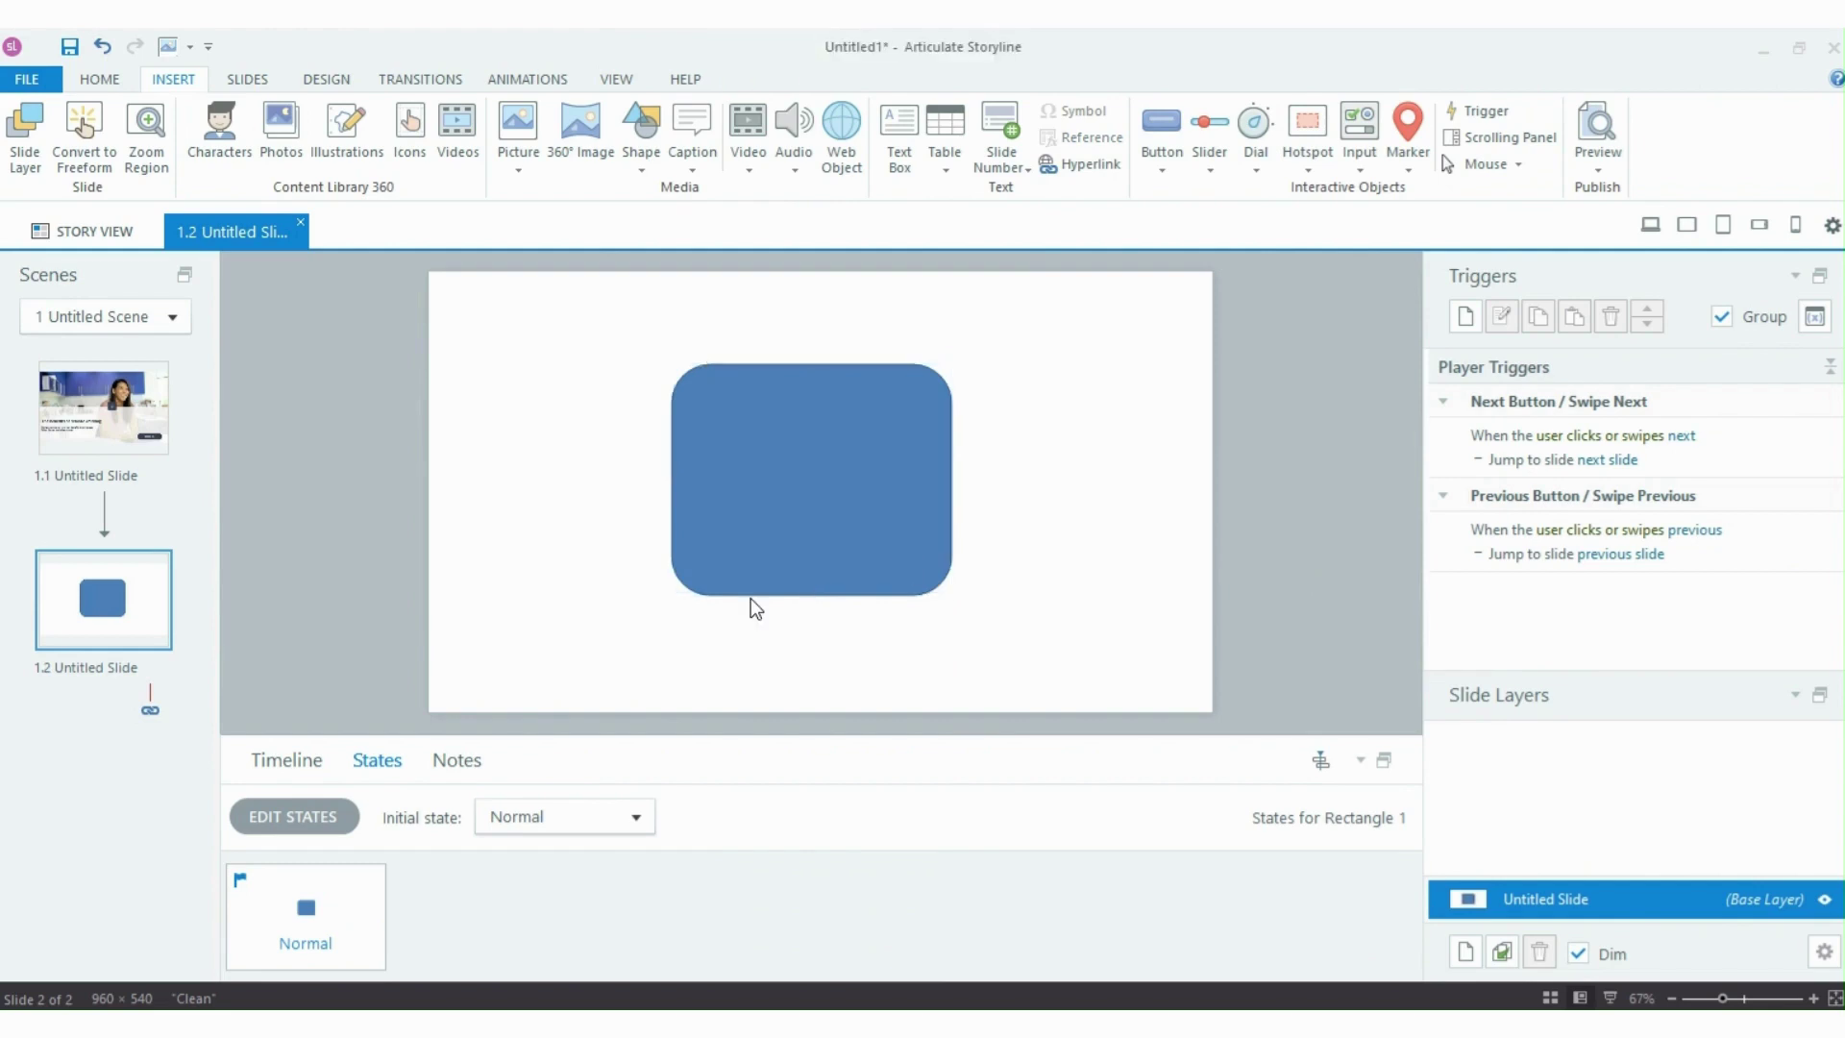
- Add a Hover state to Rectangle 1, then reopen its states and select the Hover state
left_click(927, 509)
left_click(293, 816)
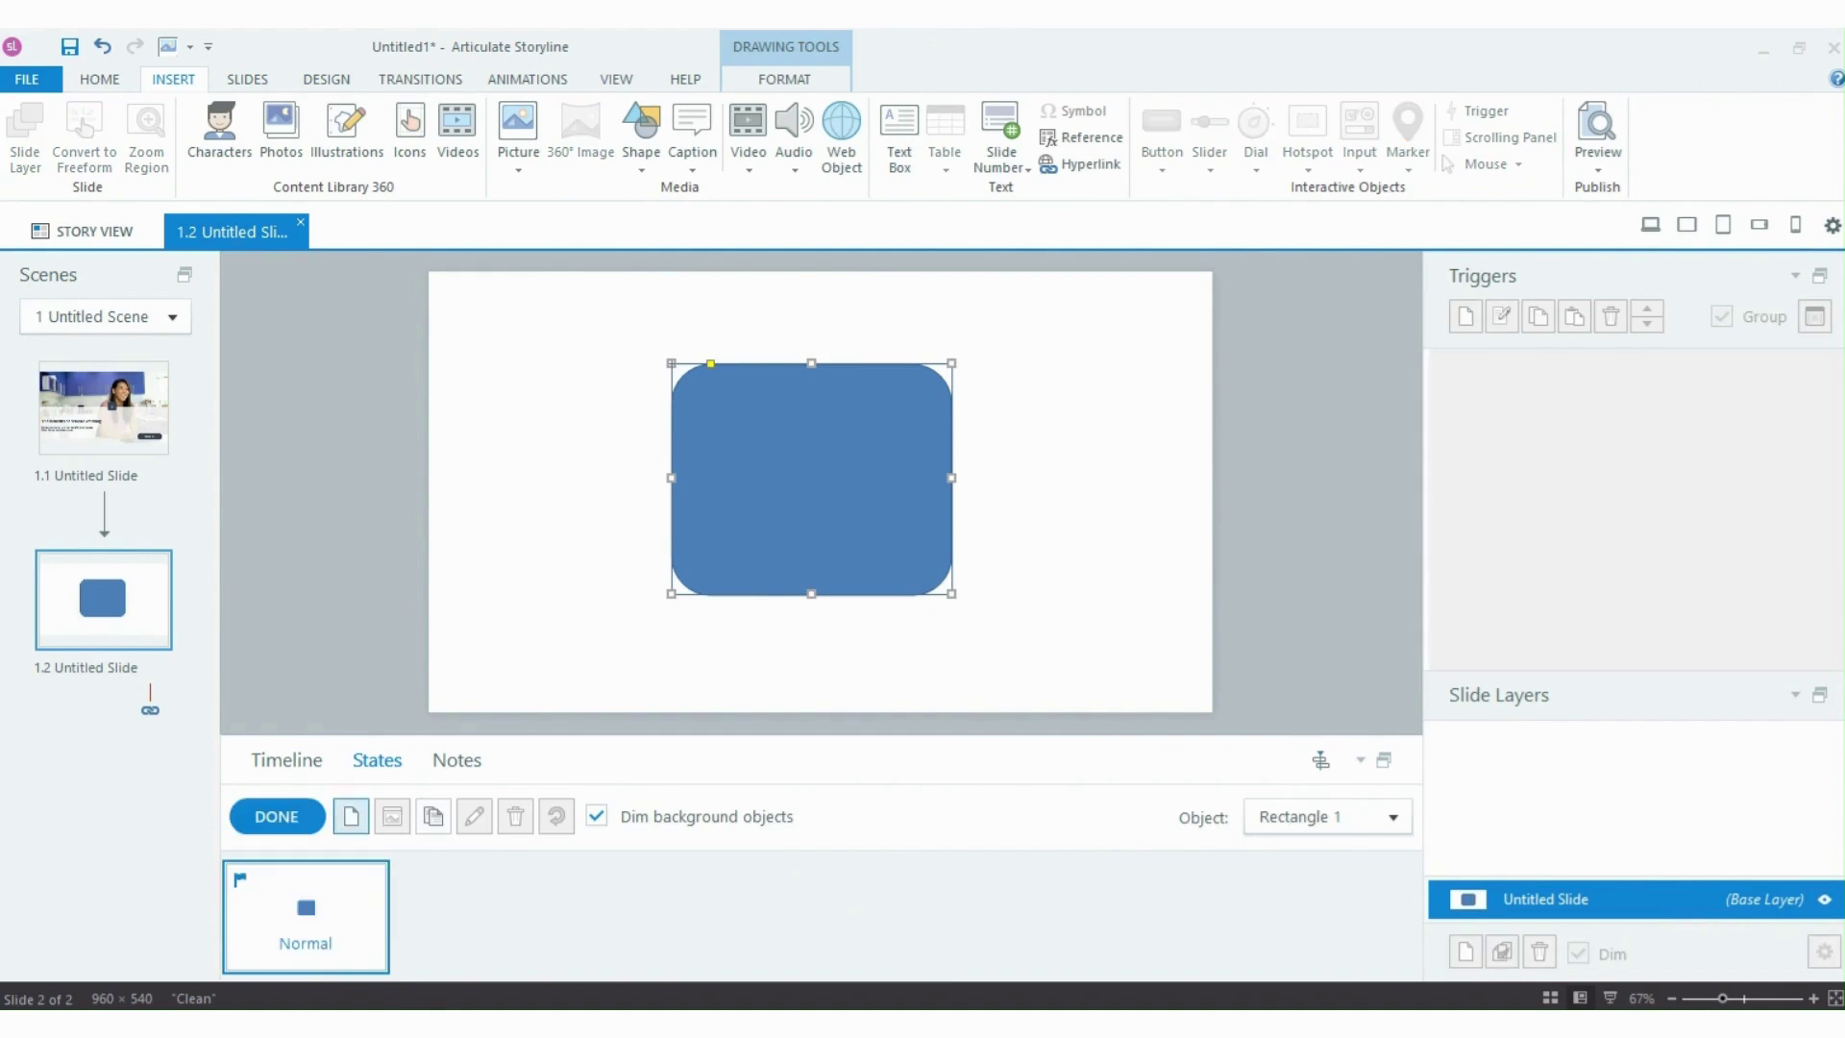
left_click(351, 816)
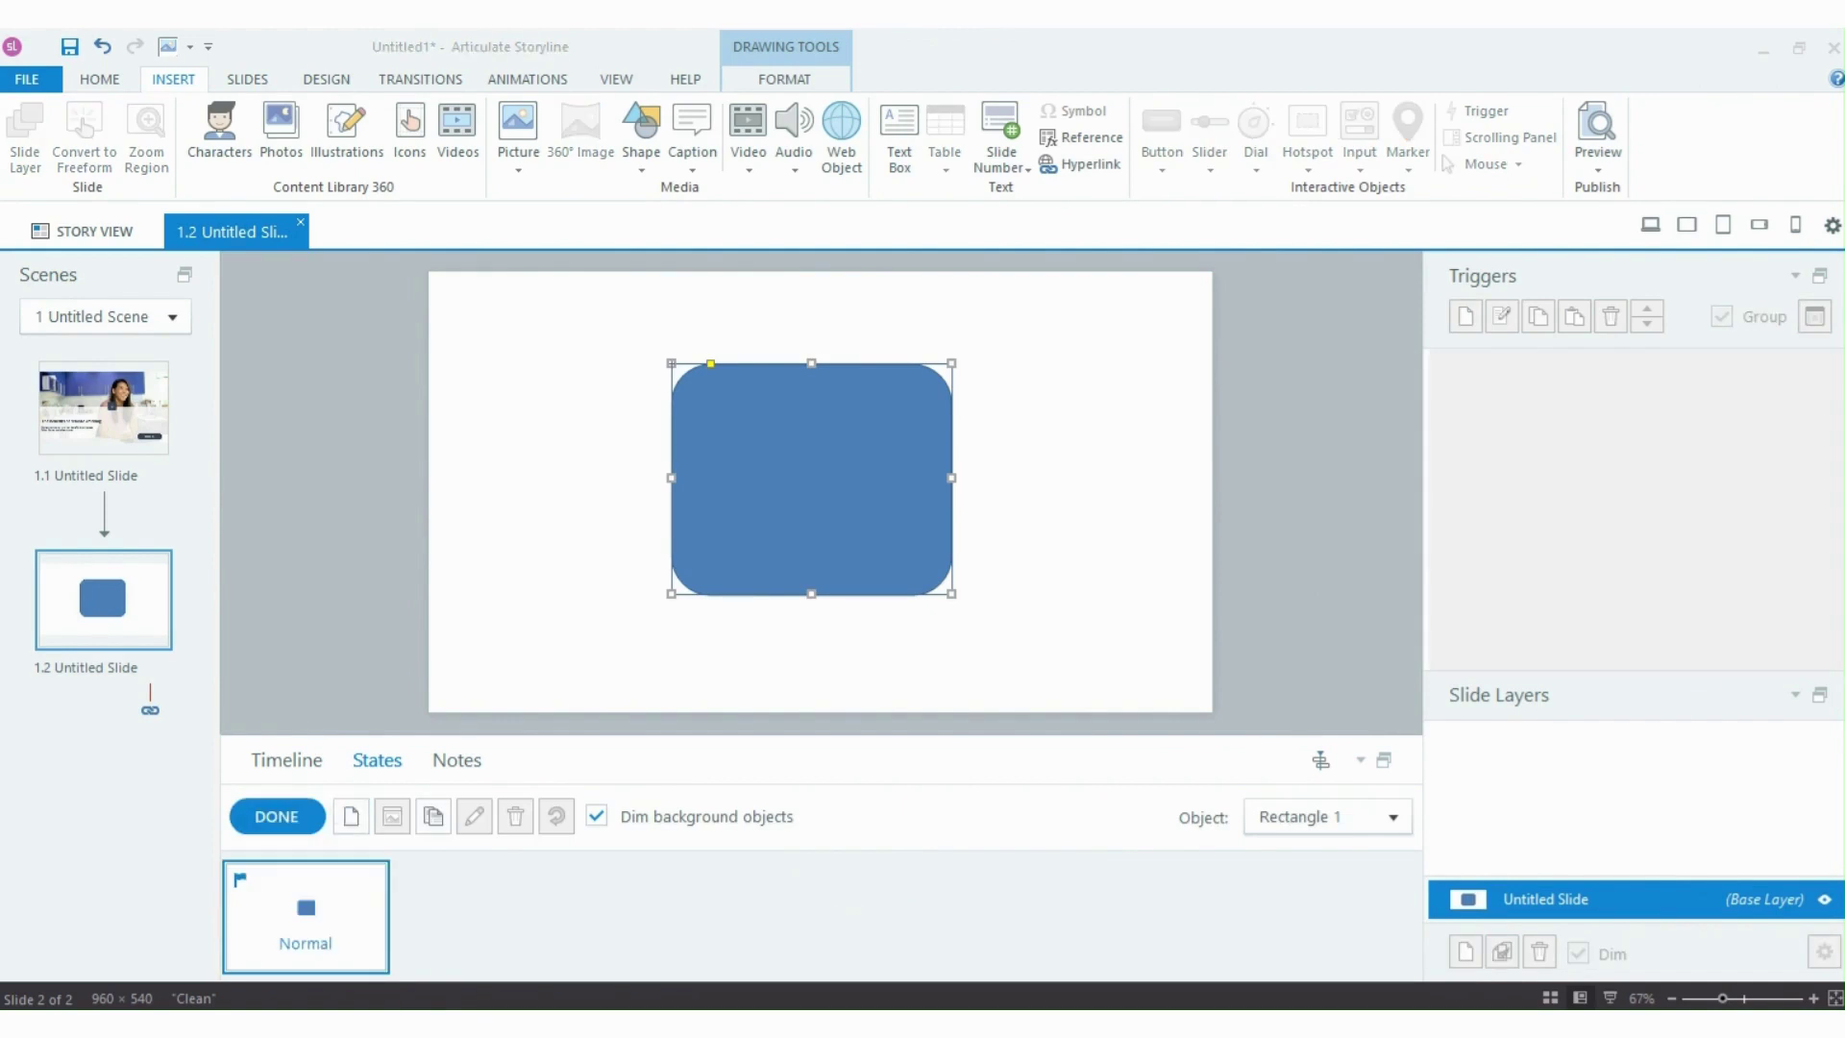
left_click(1153, 774)
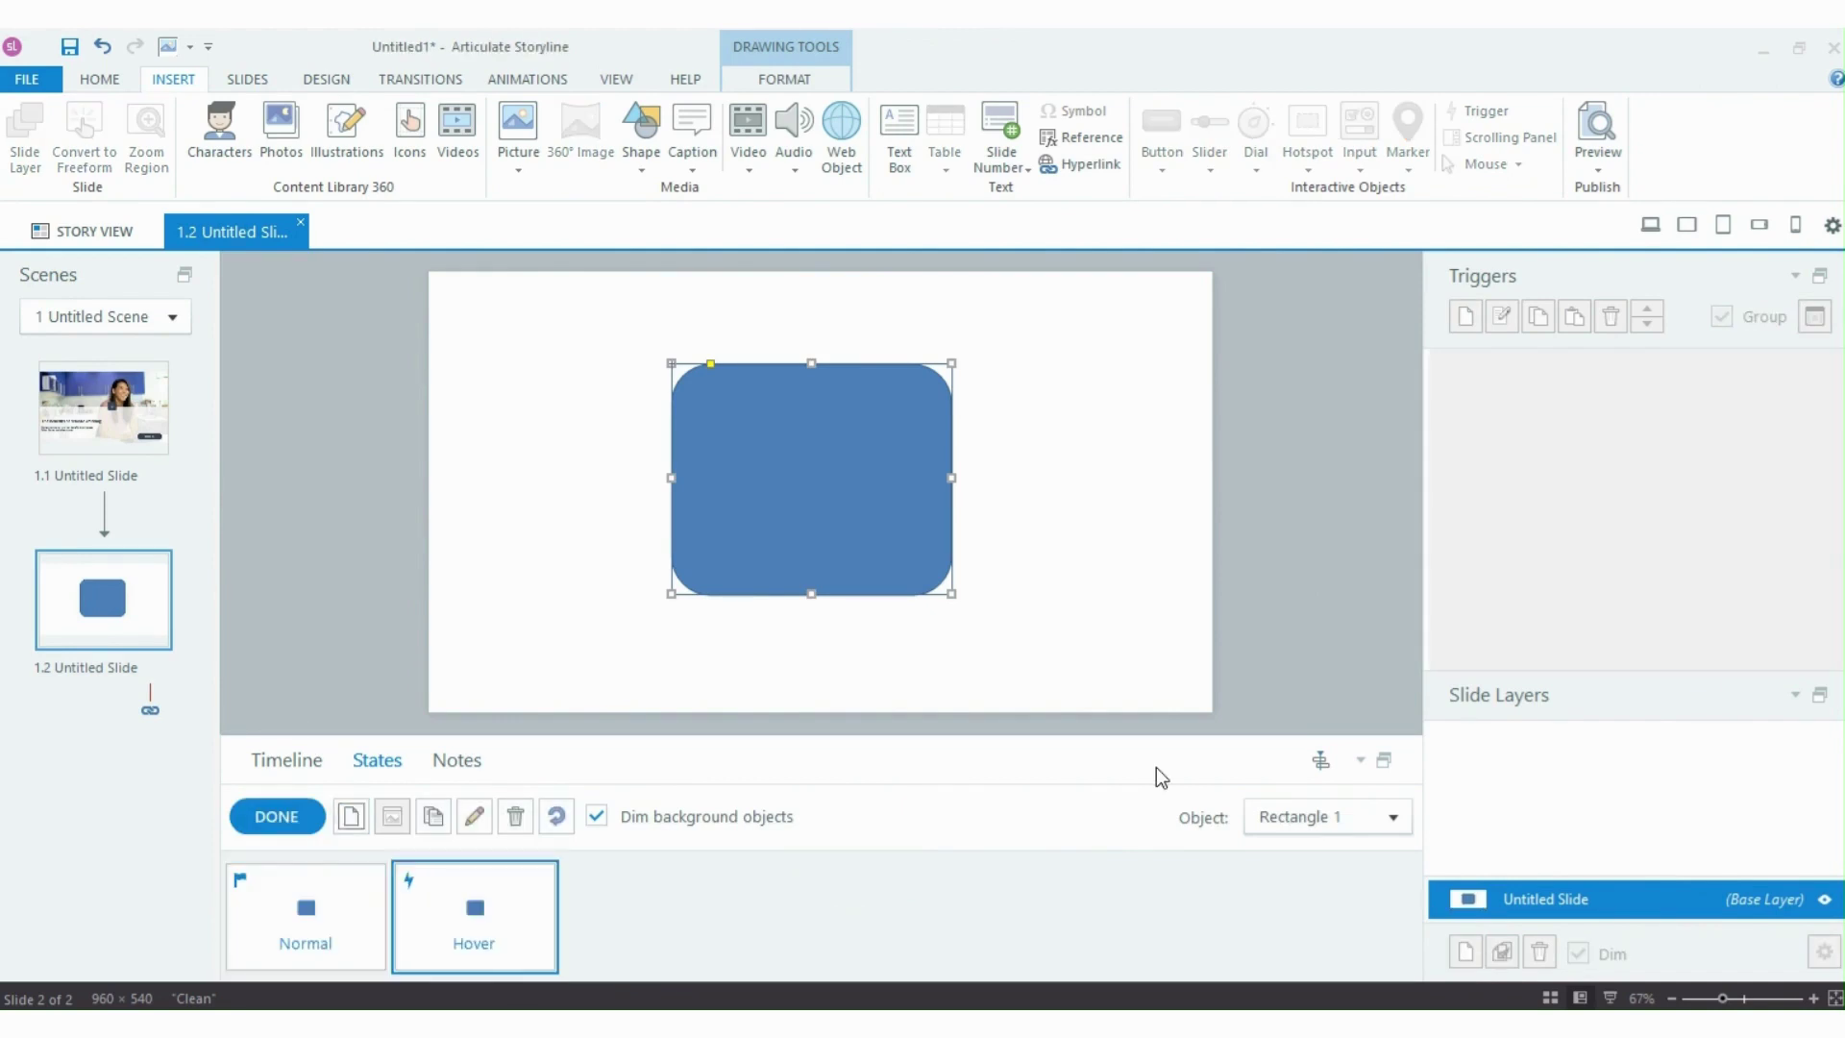
left_click(445, 321)
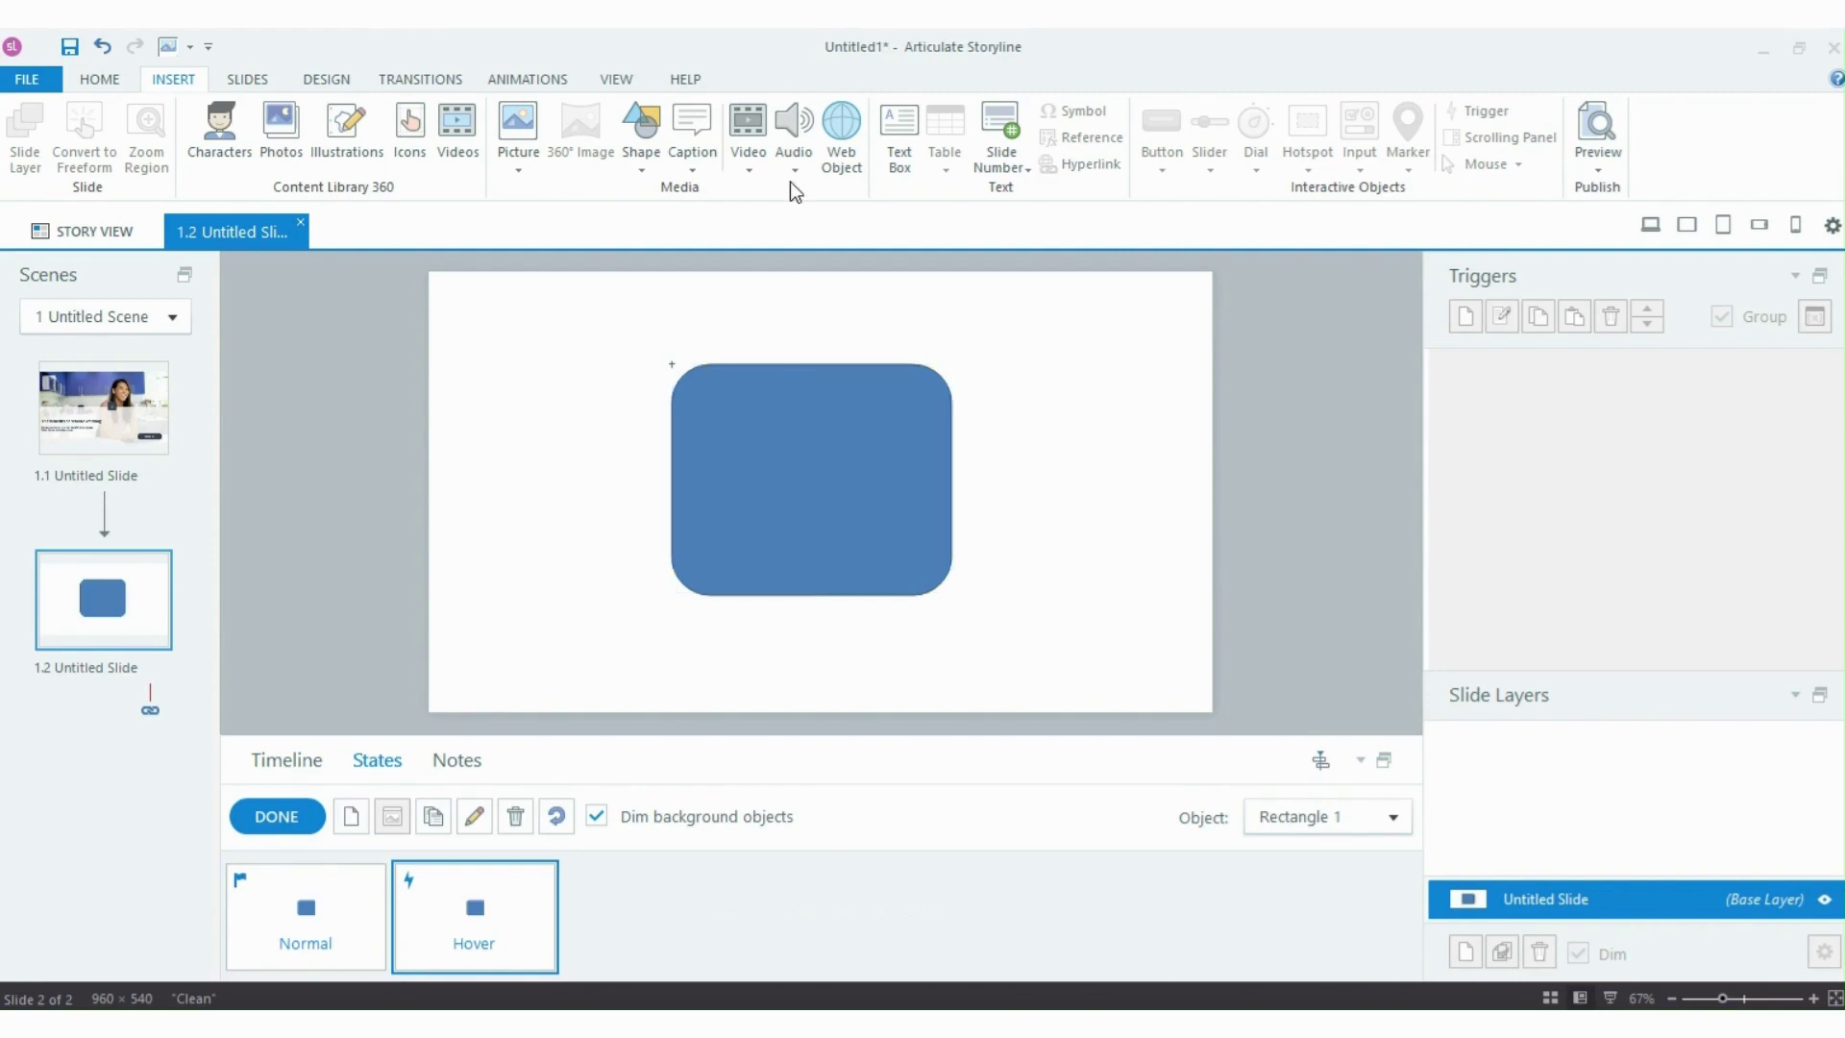
key("Escape")
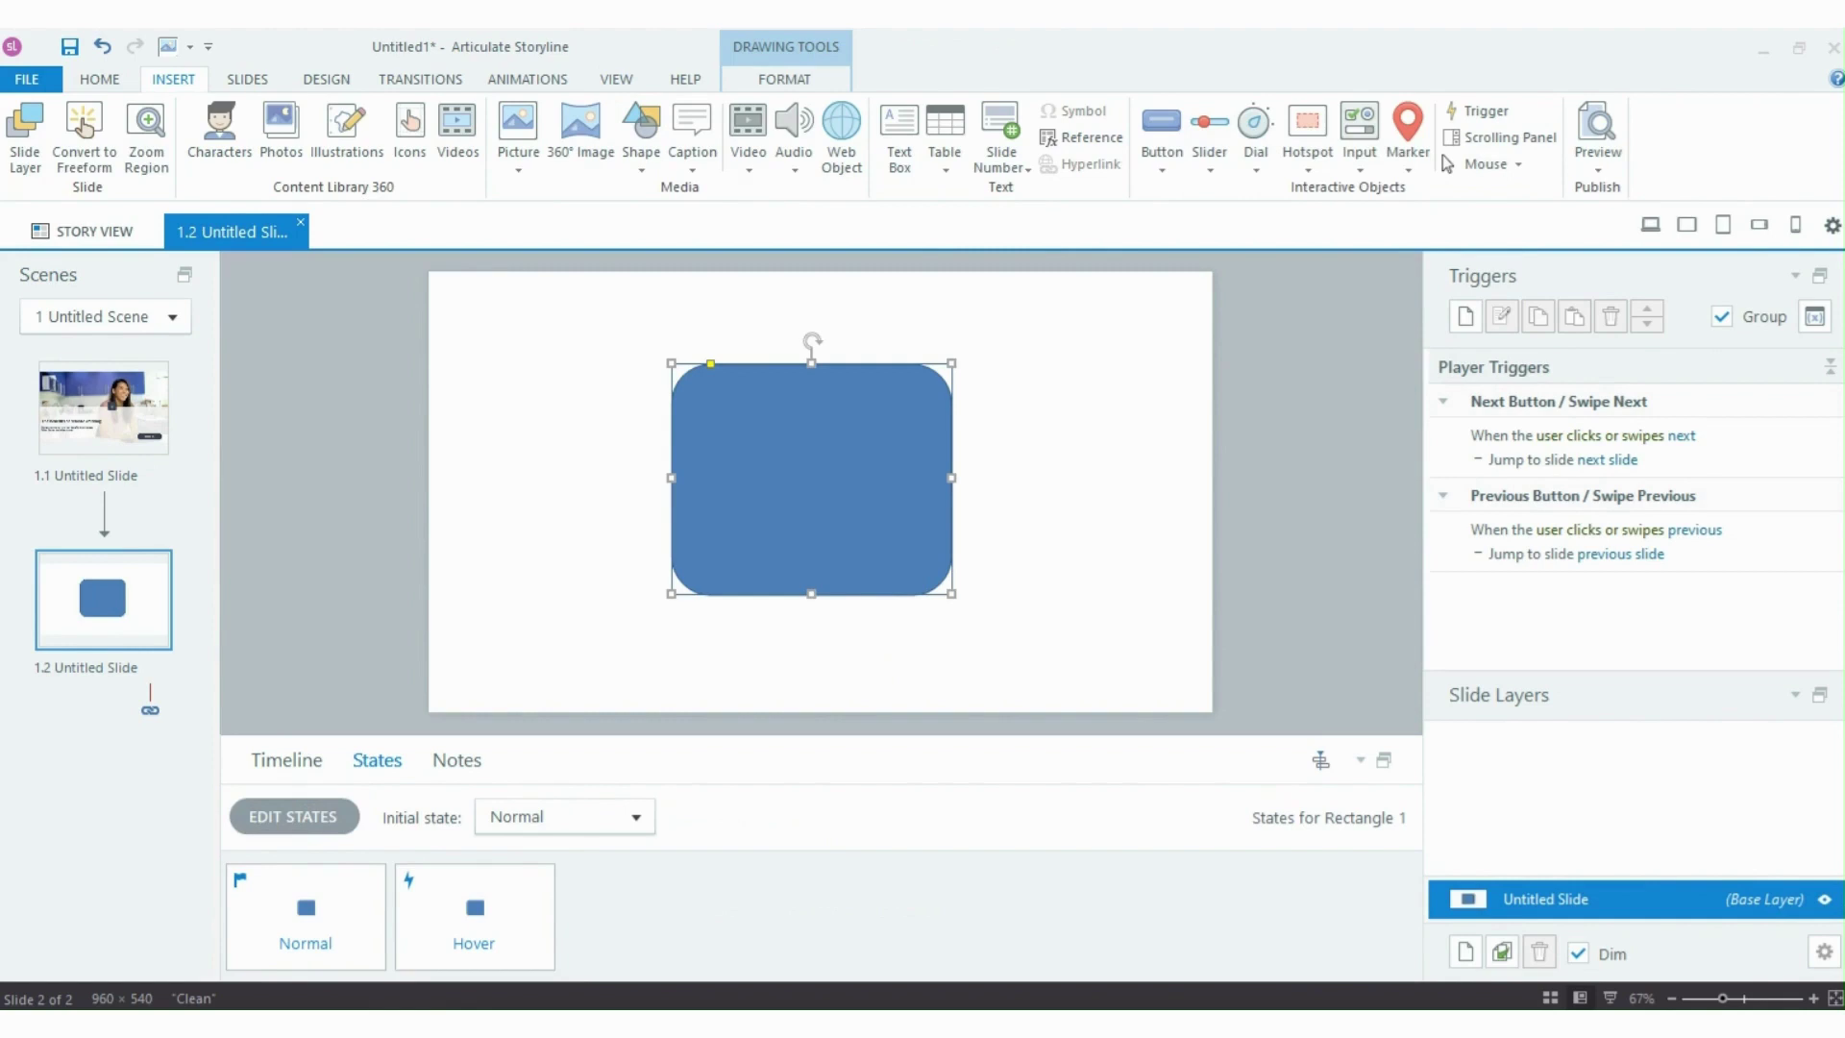
left_click(294, 816)
left_click(473, 915)
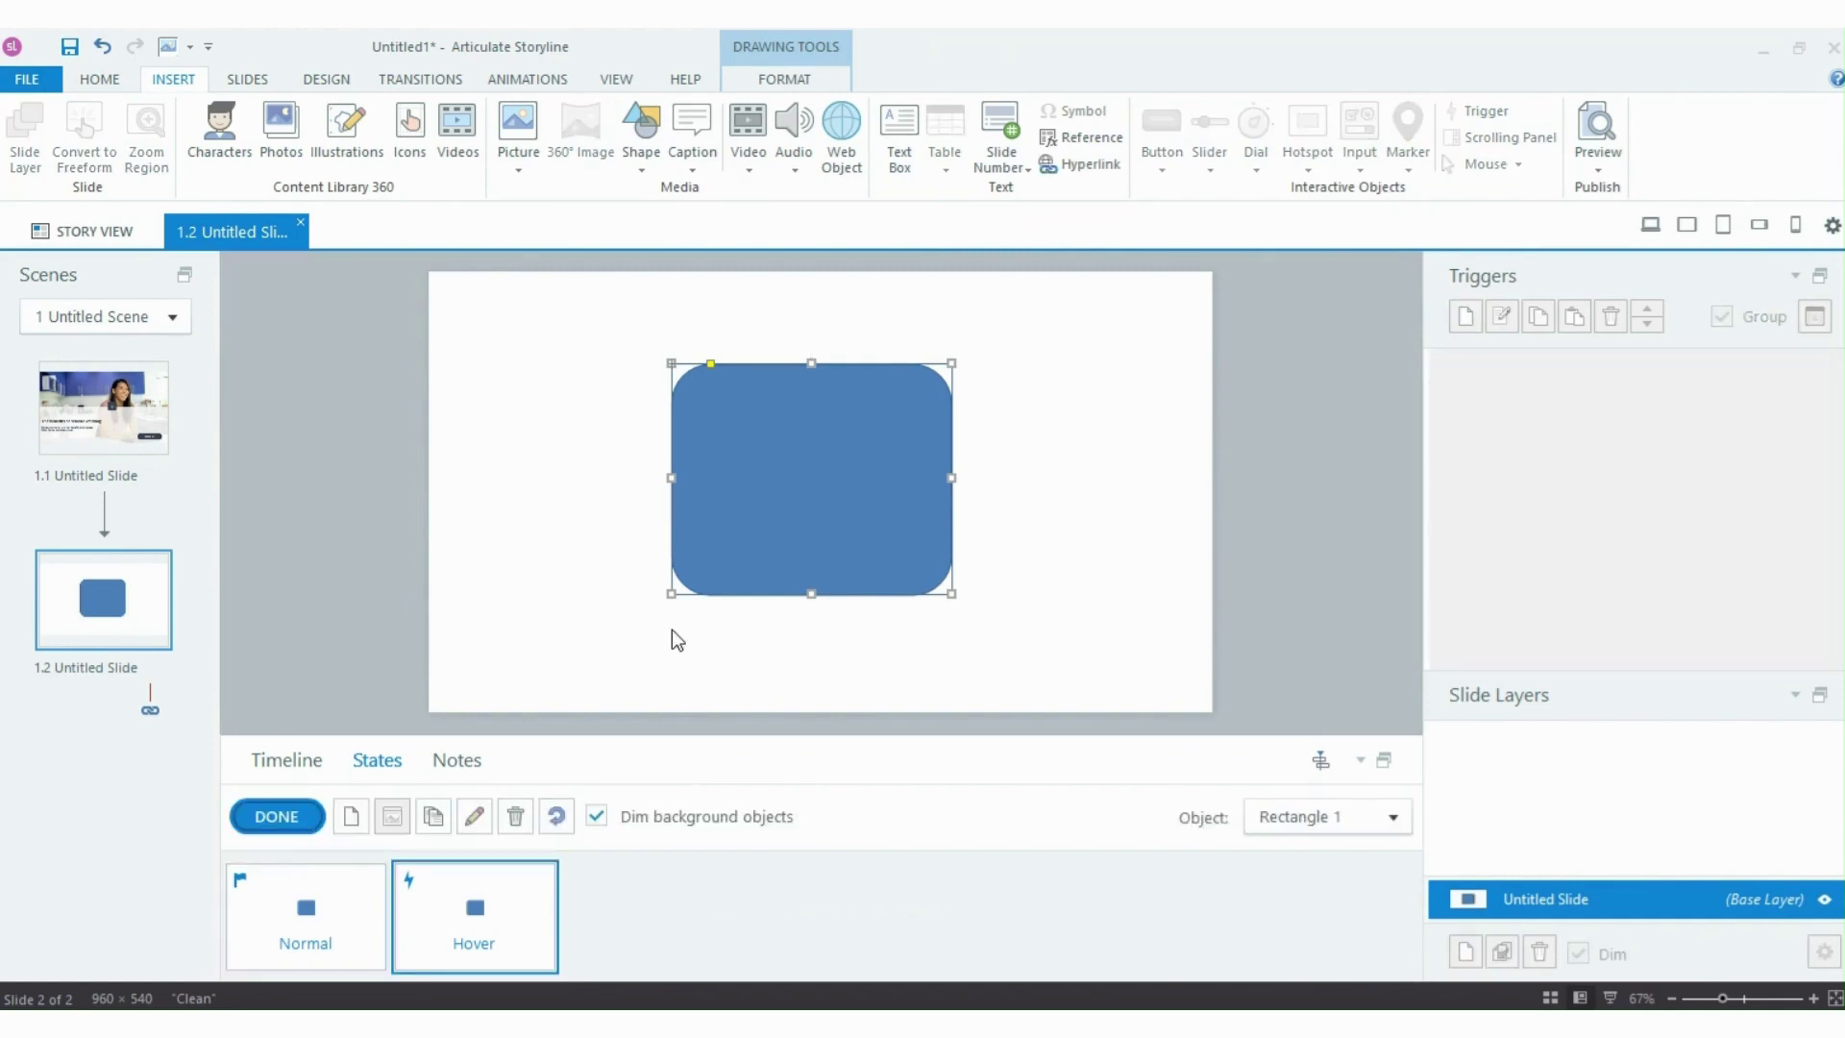
left_click_drag(998, 619, 986, 611)
- Browse the emphasis, exit and entrance animations, leaving the entrance animation at None
scroll(716, 84, "down", 4)
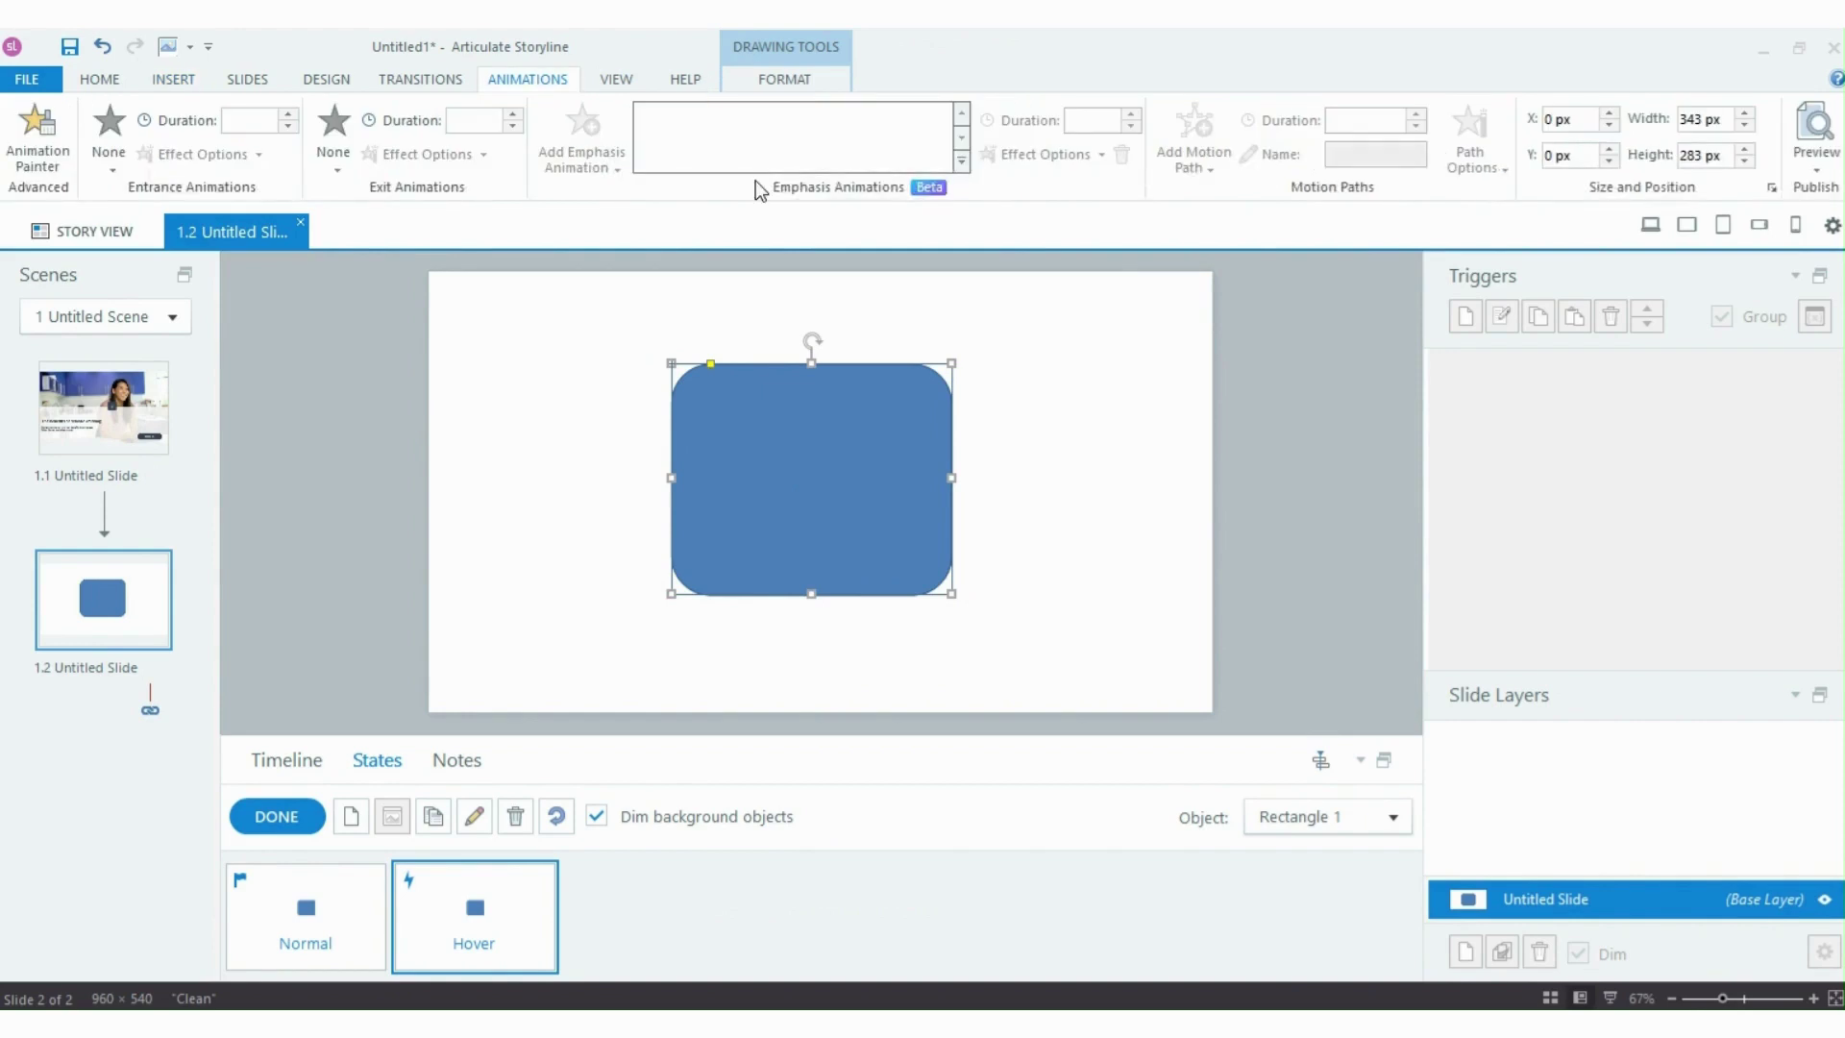
left_click(961, 161)
left_click(759, 173)
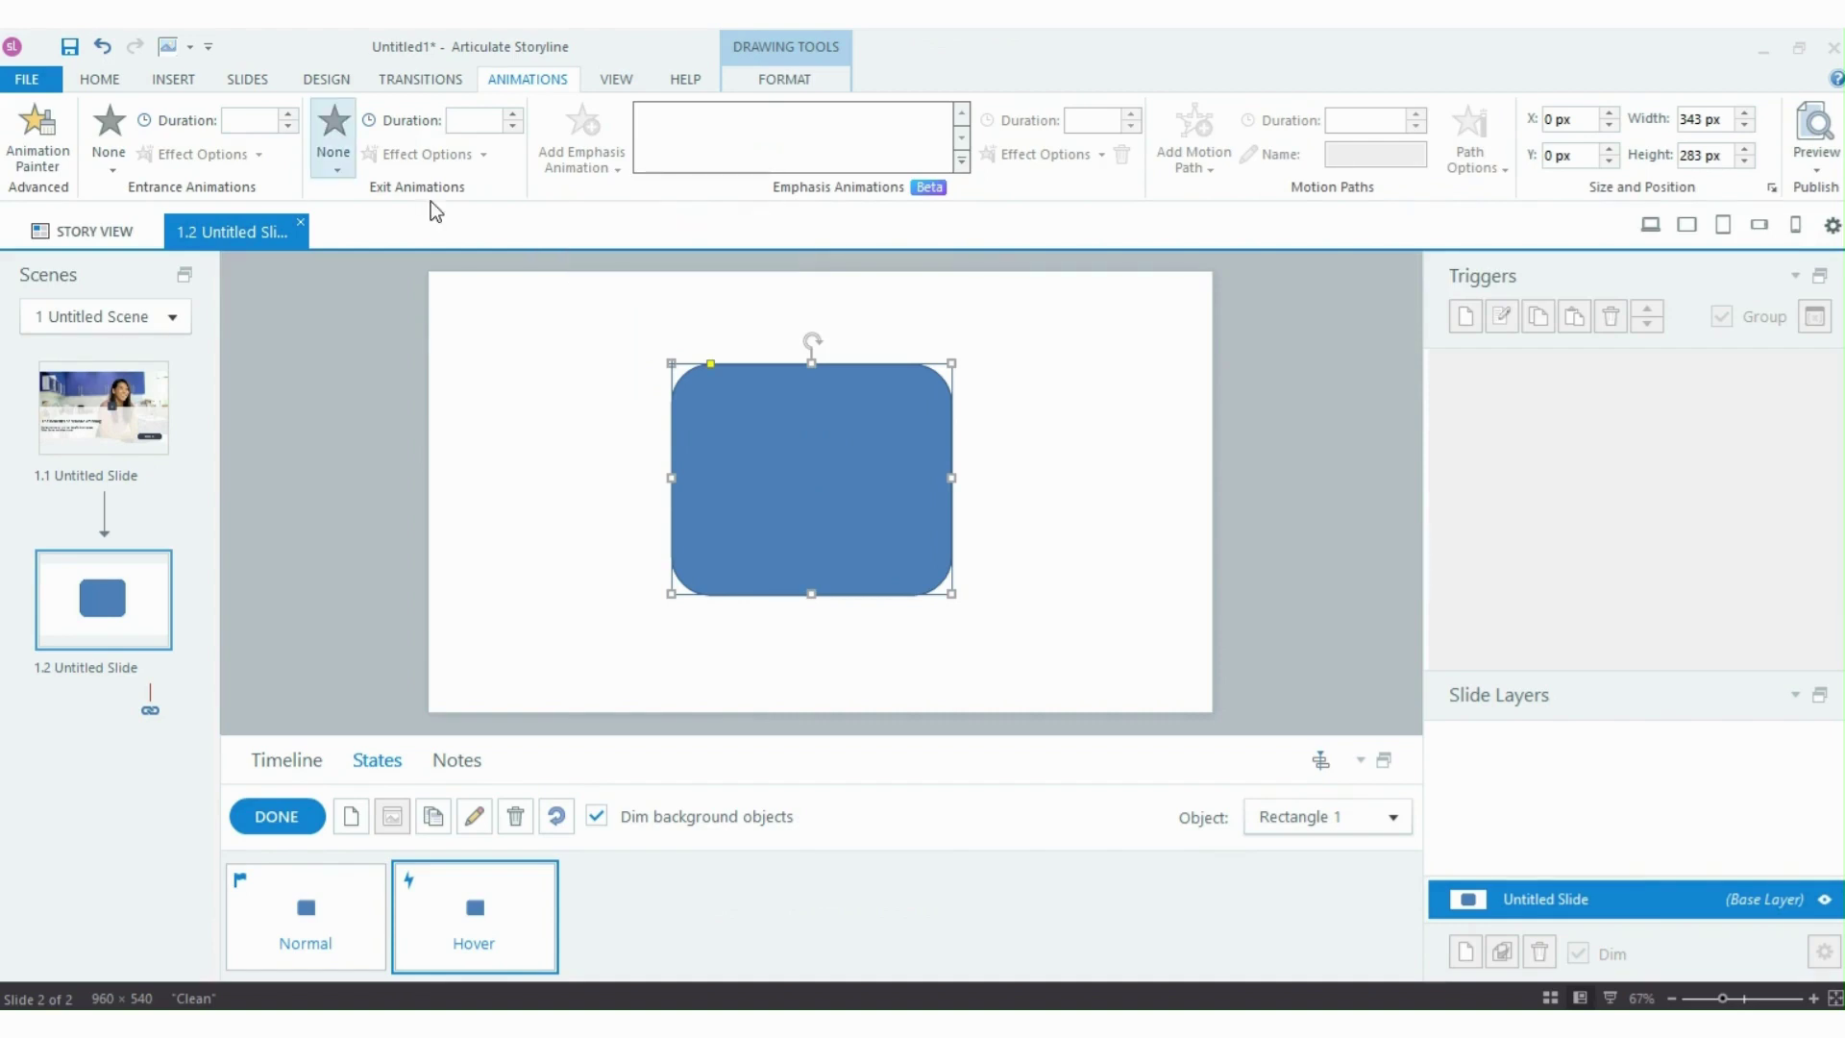
left_click(334, 139)
left_click(108, 135)
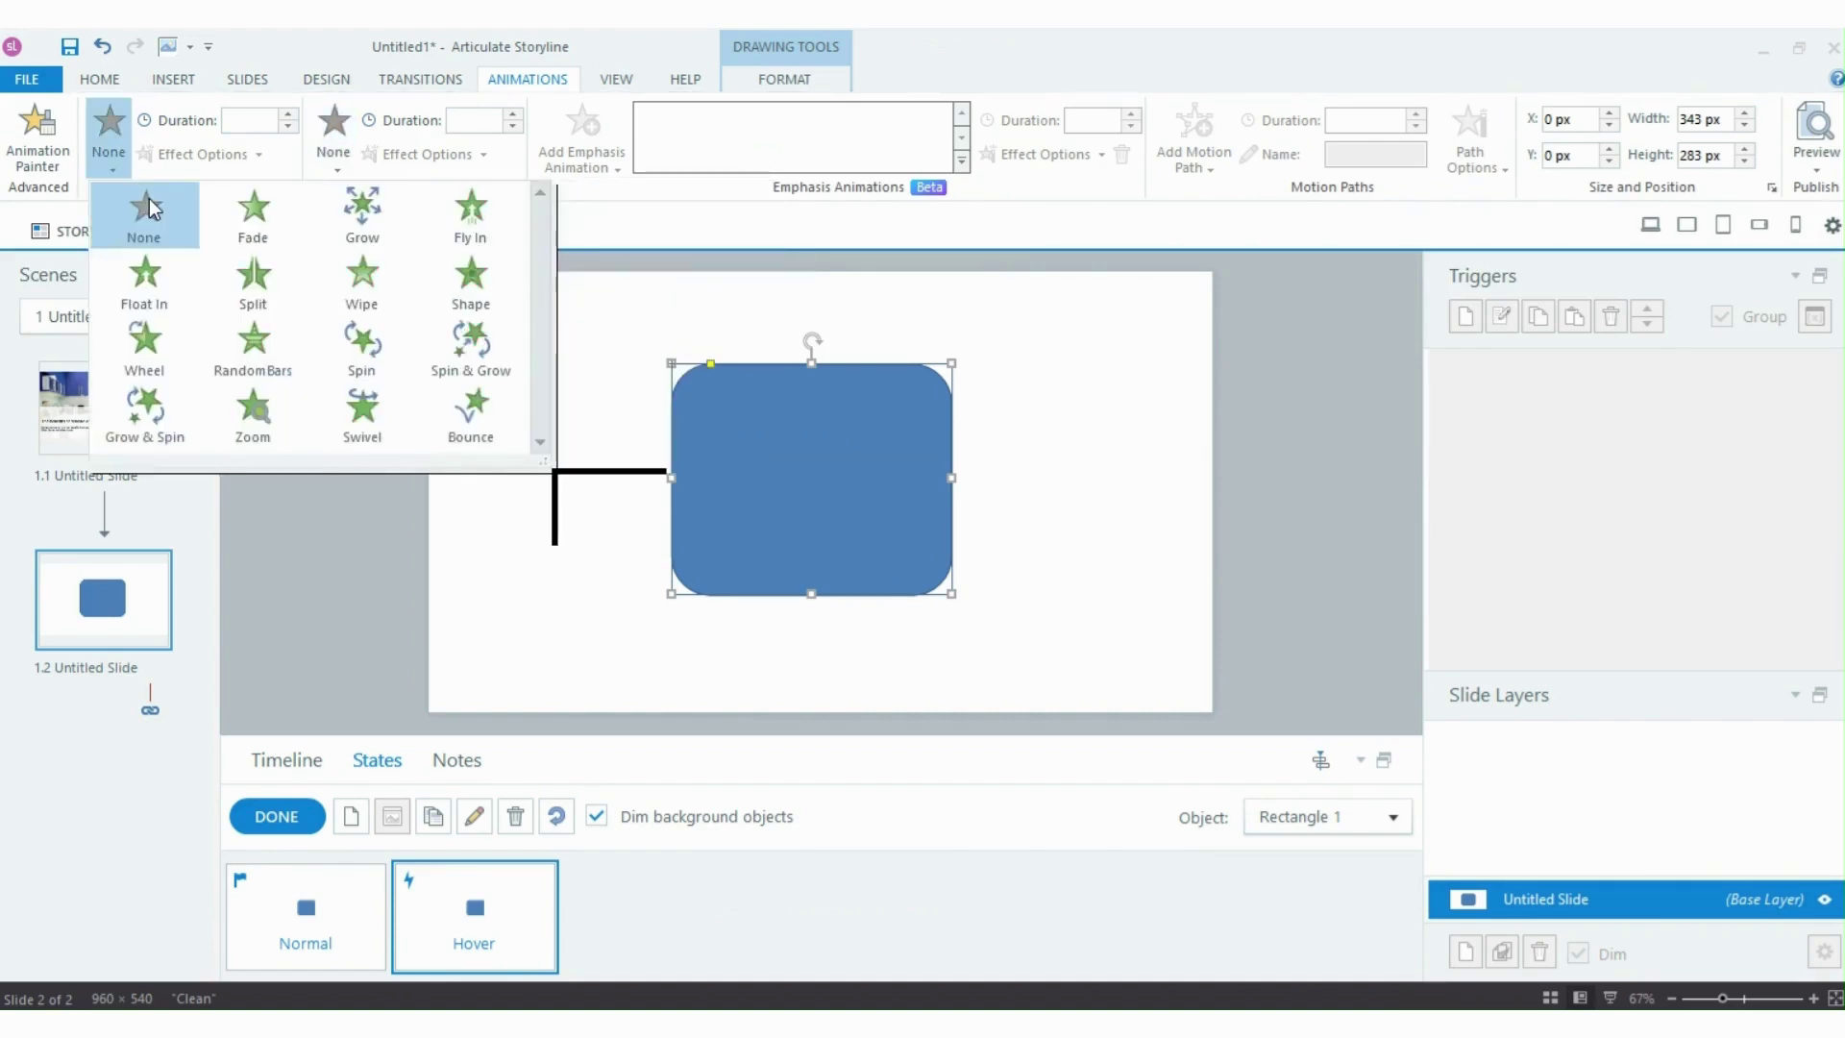
left_click(150, 206)
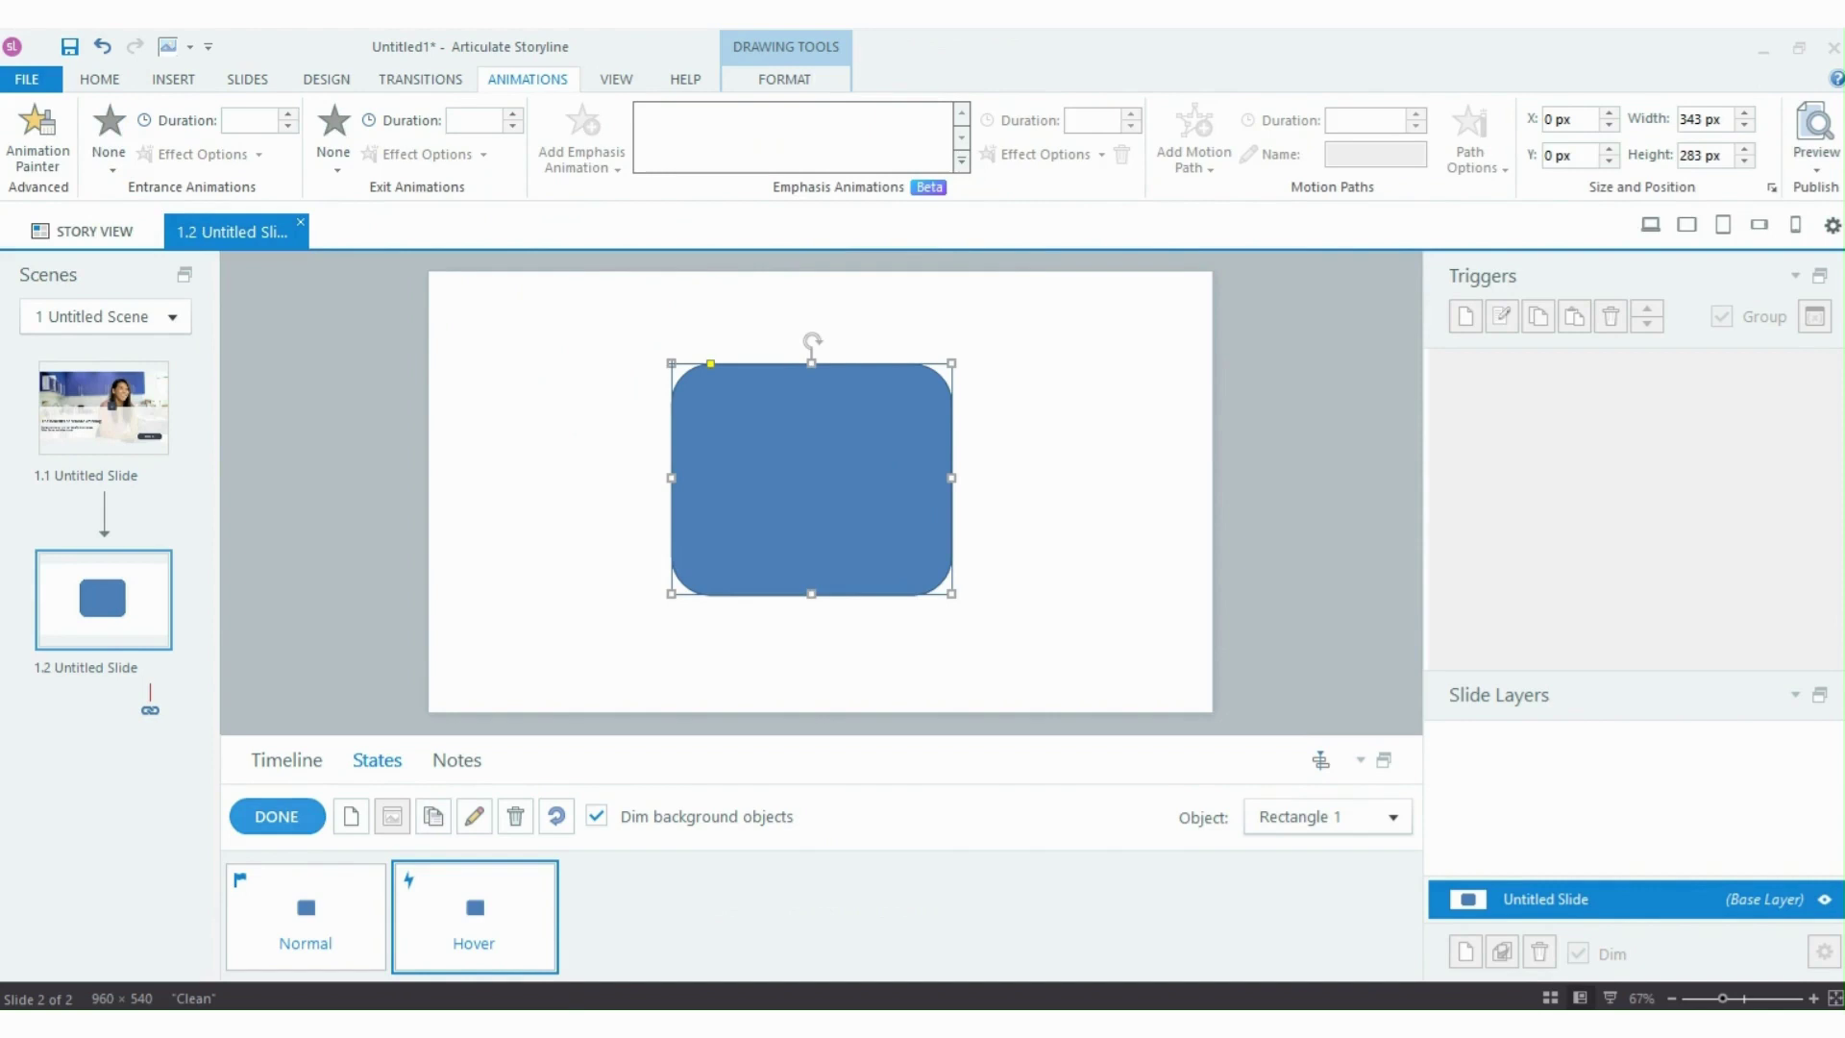
- Finish editing the rectangle's states and delete slide 1.2 from the scene
left_click(277, 815)
left_click(668, 671)
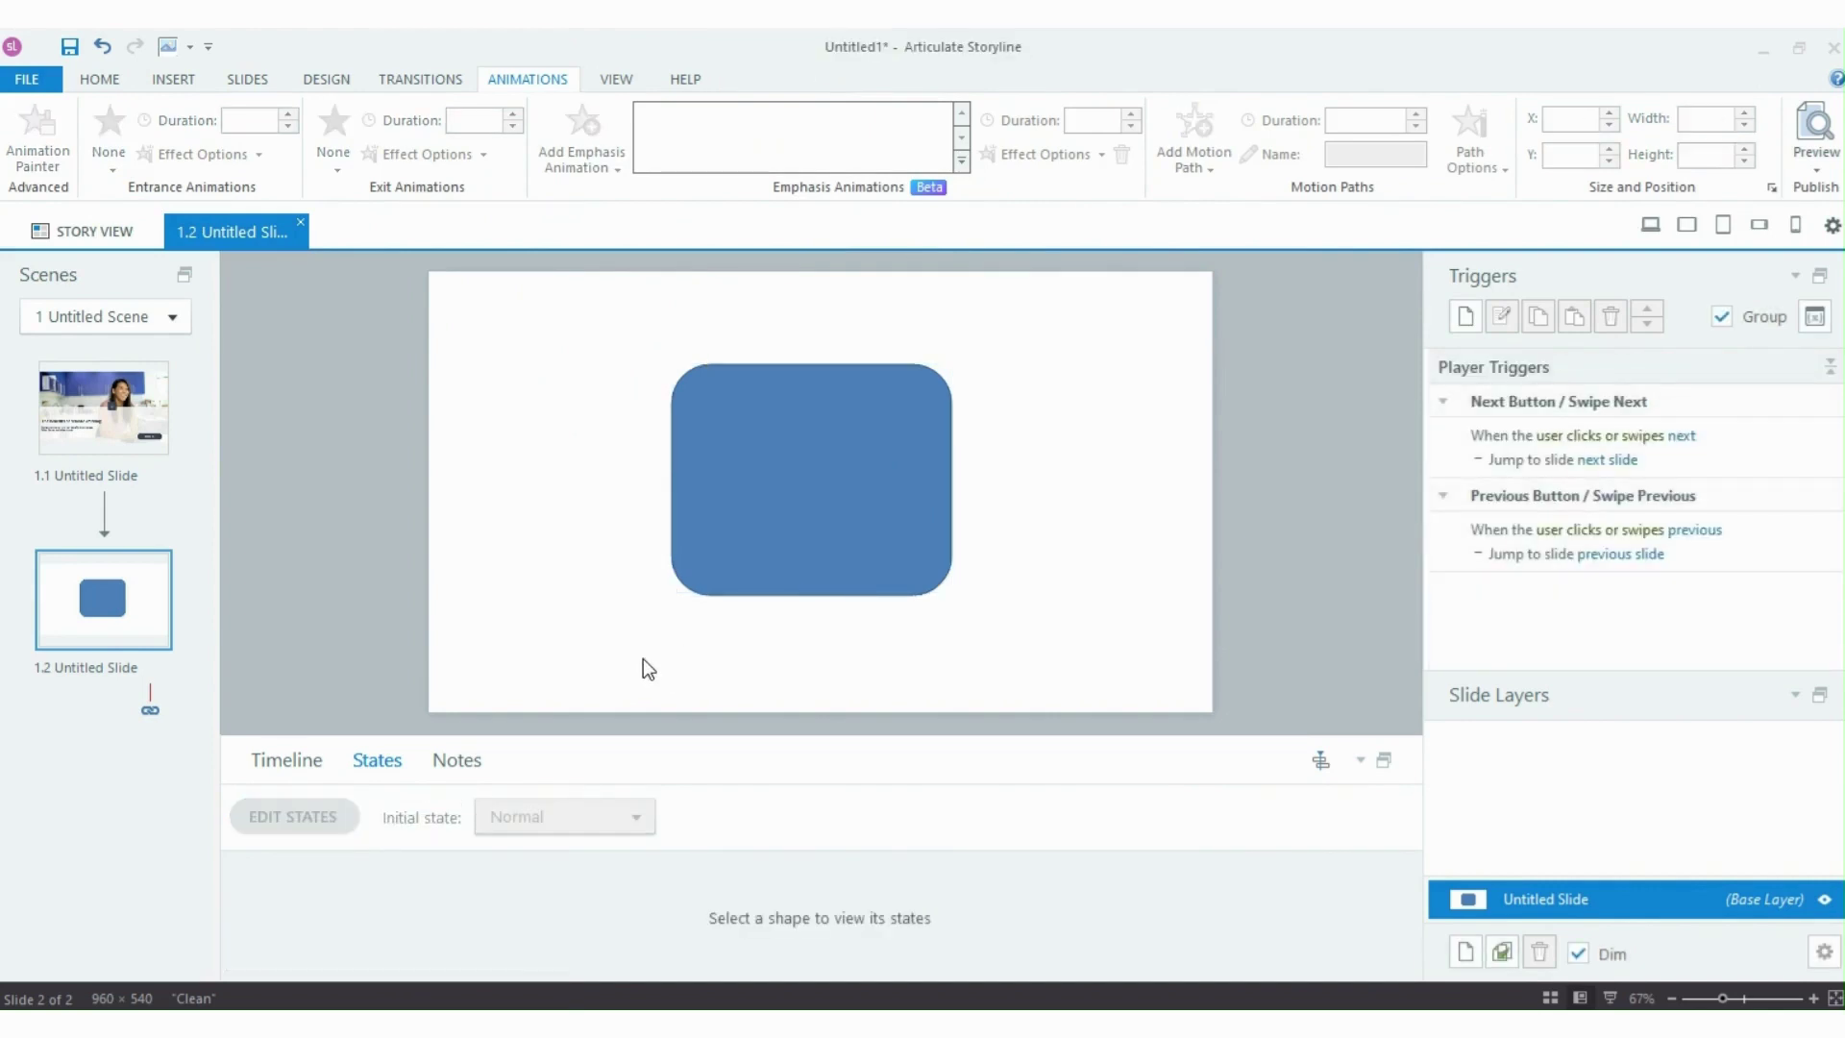
right_click(111, 569)
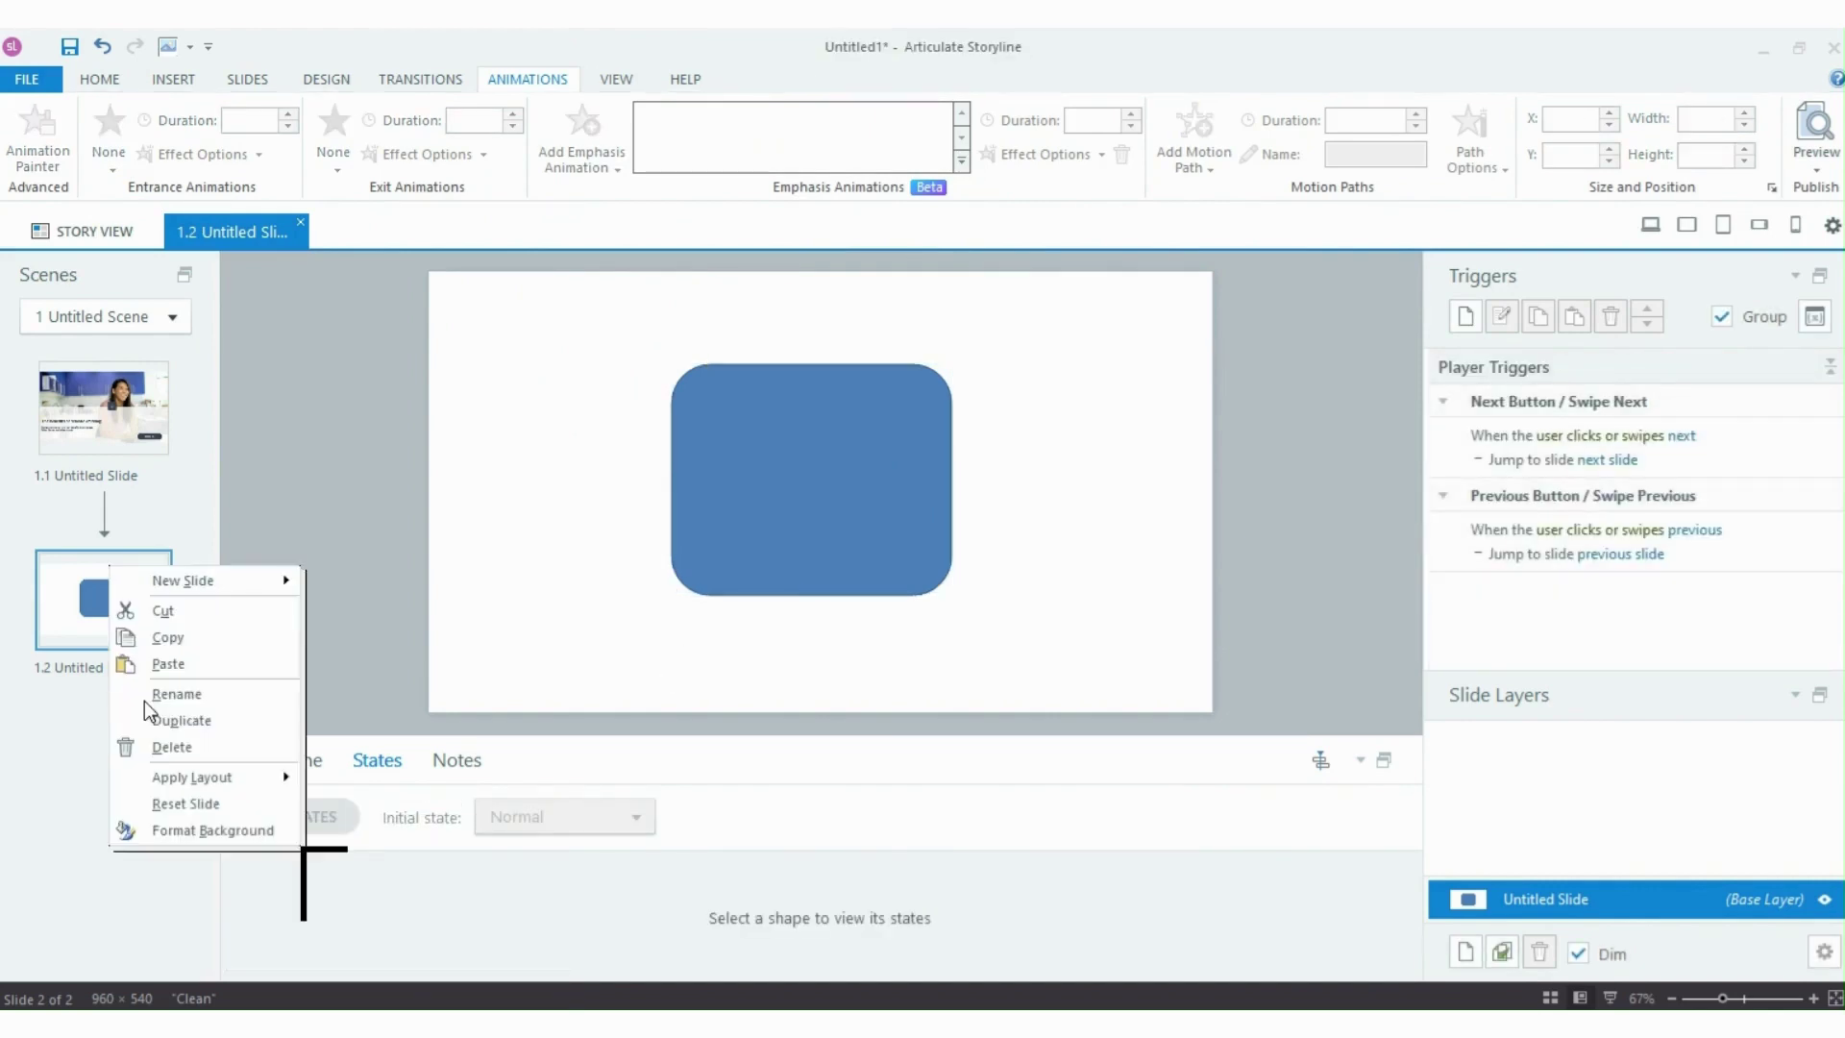
left_click(215, 913)
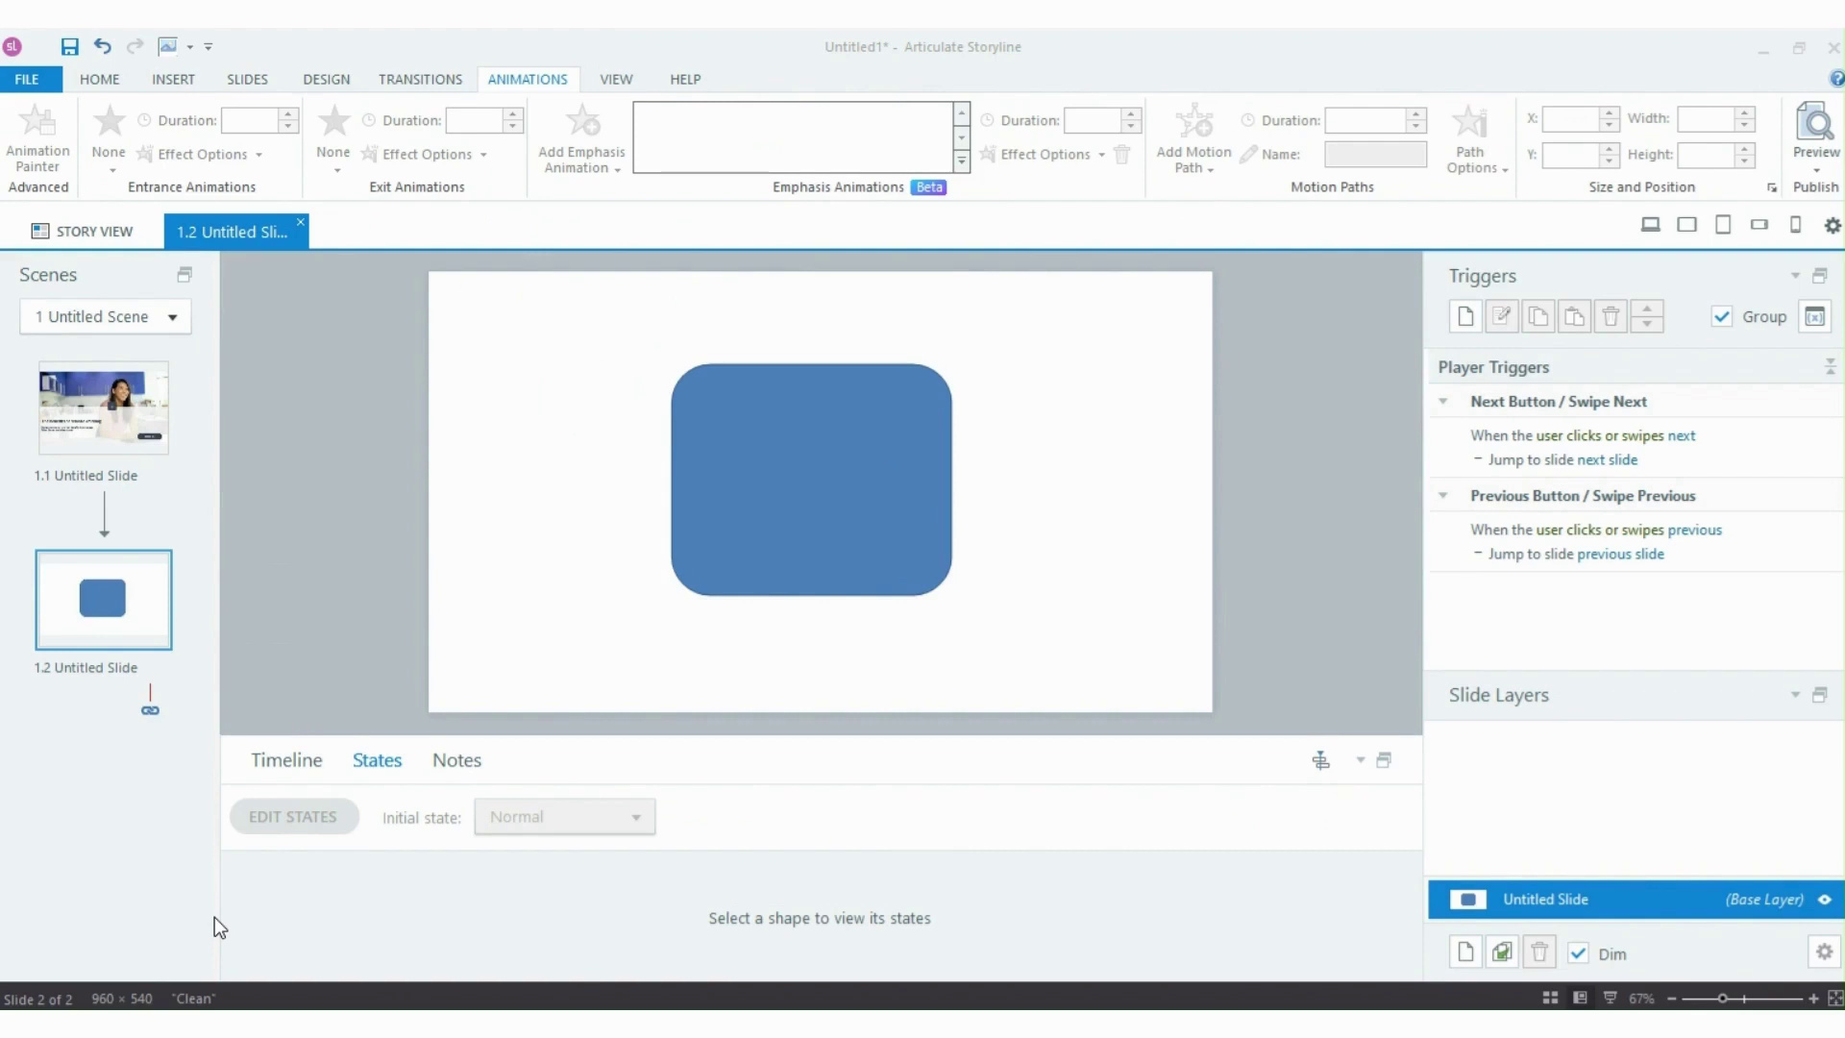
key("Delete")
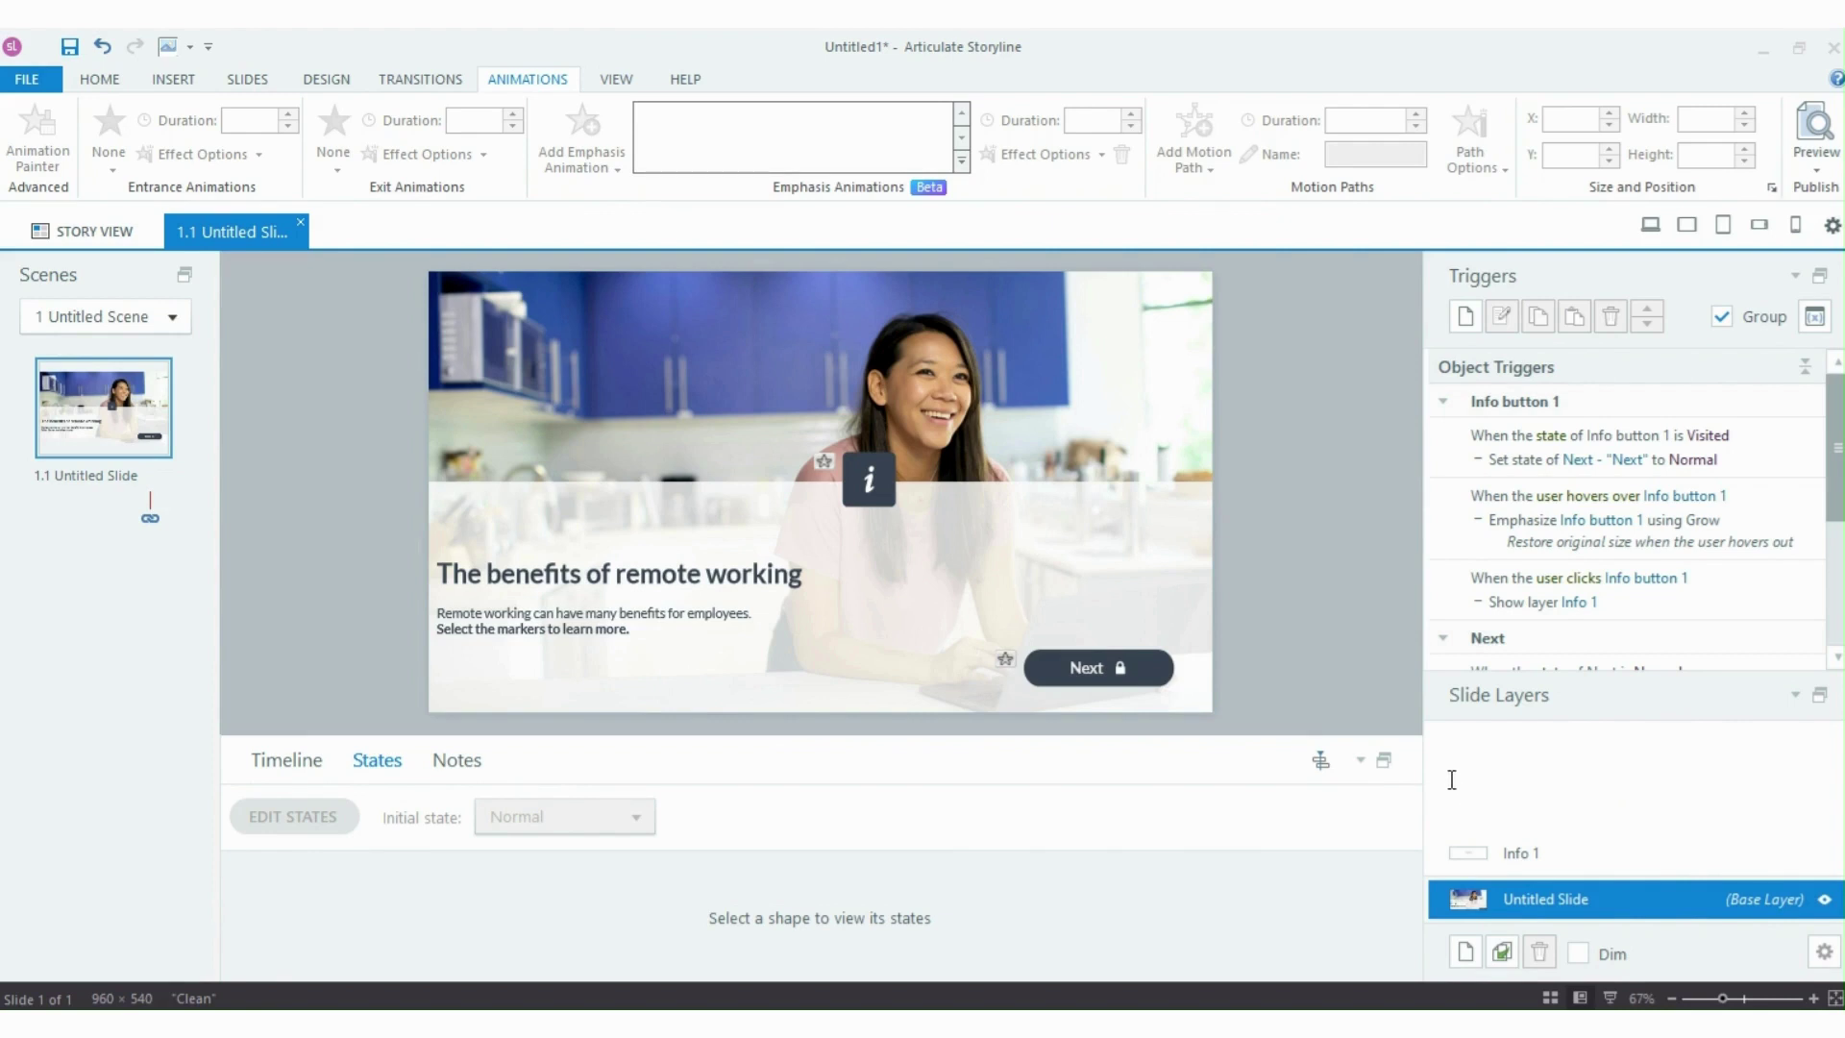
- Select the Next button and view the Teeter, Pulse and Grow emphasis animations in the gallery
left_click(1090, 667)
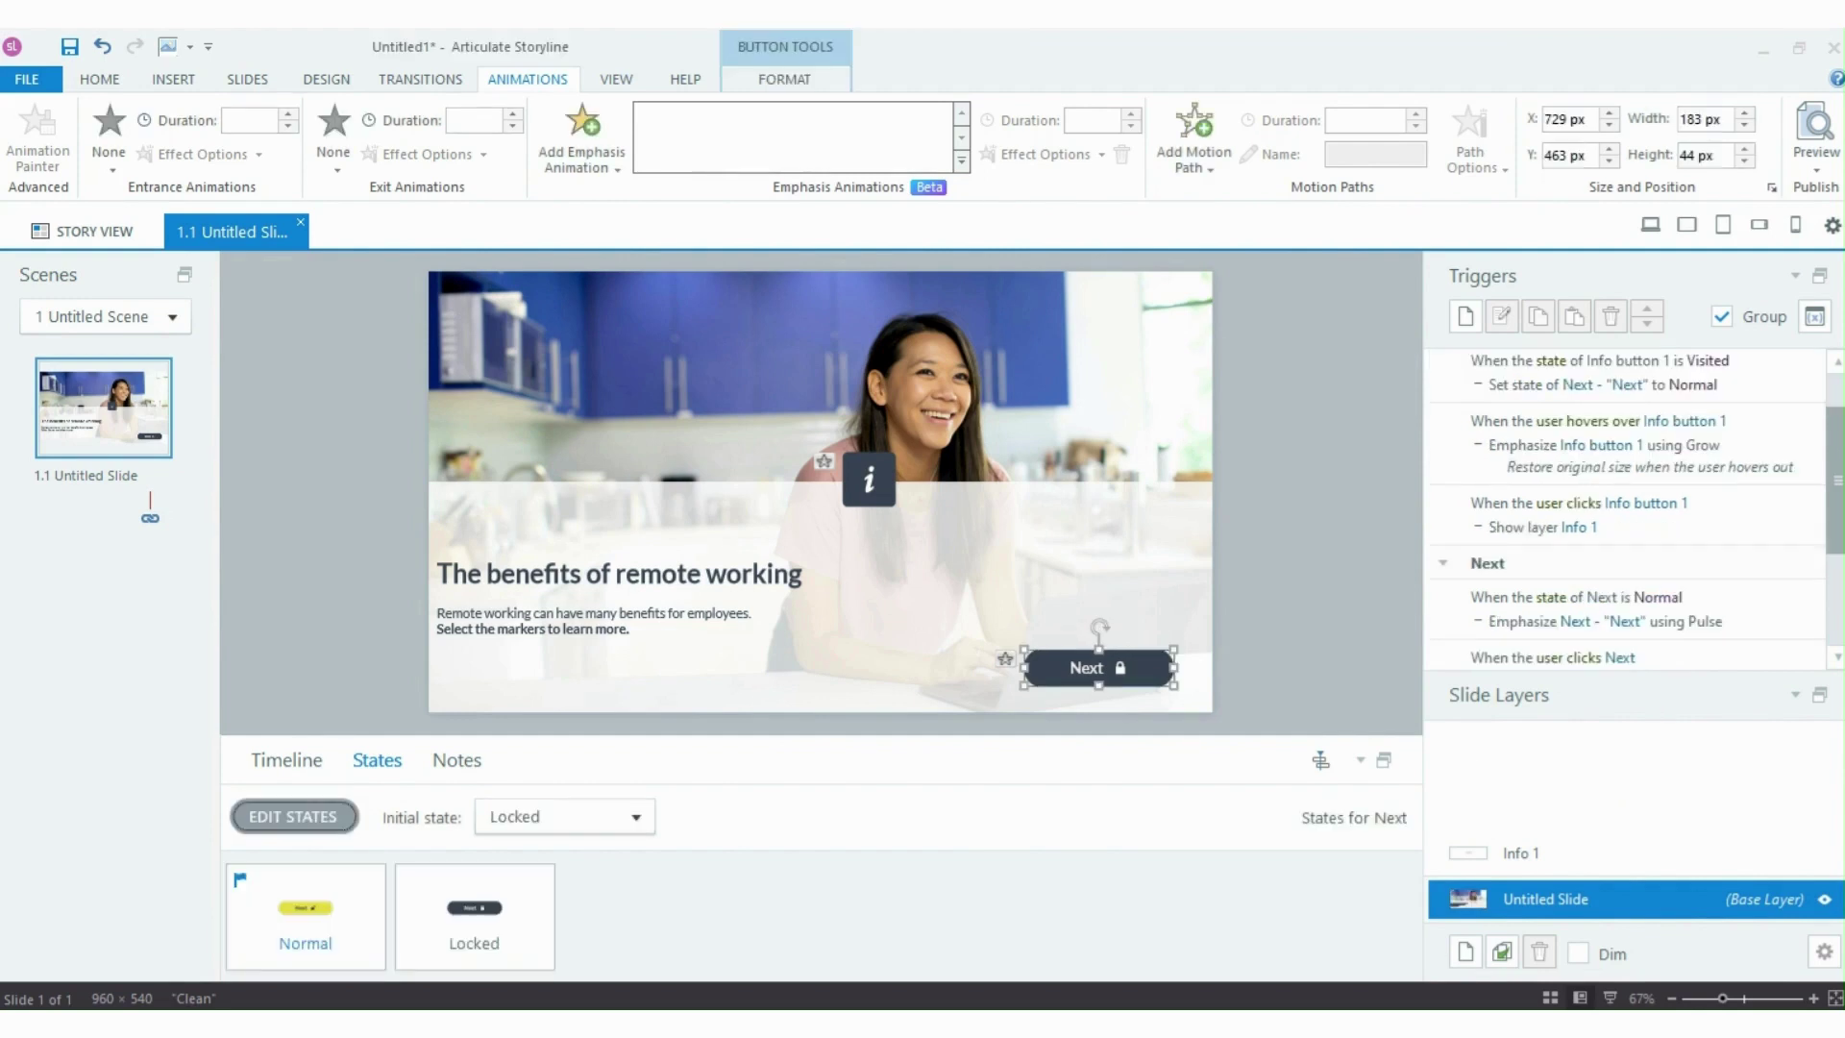
key("Escape")
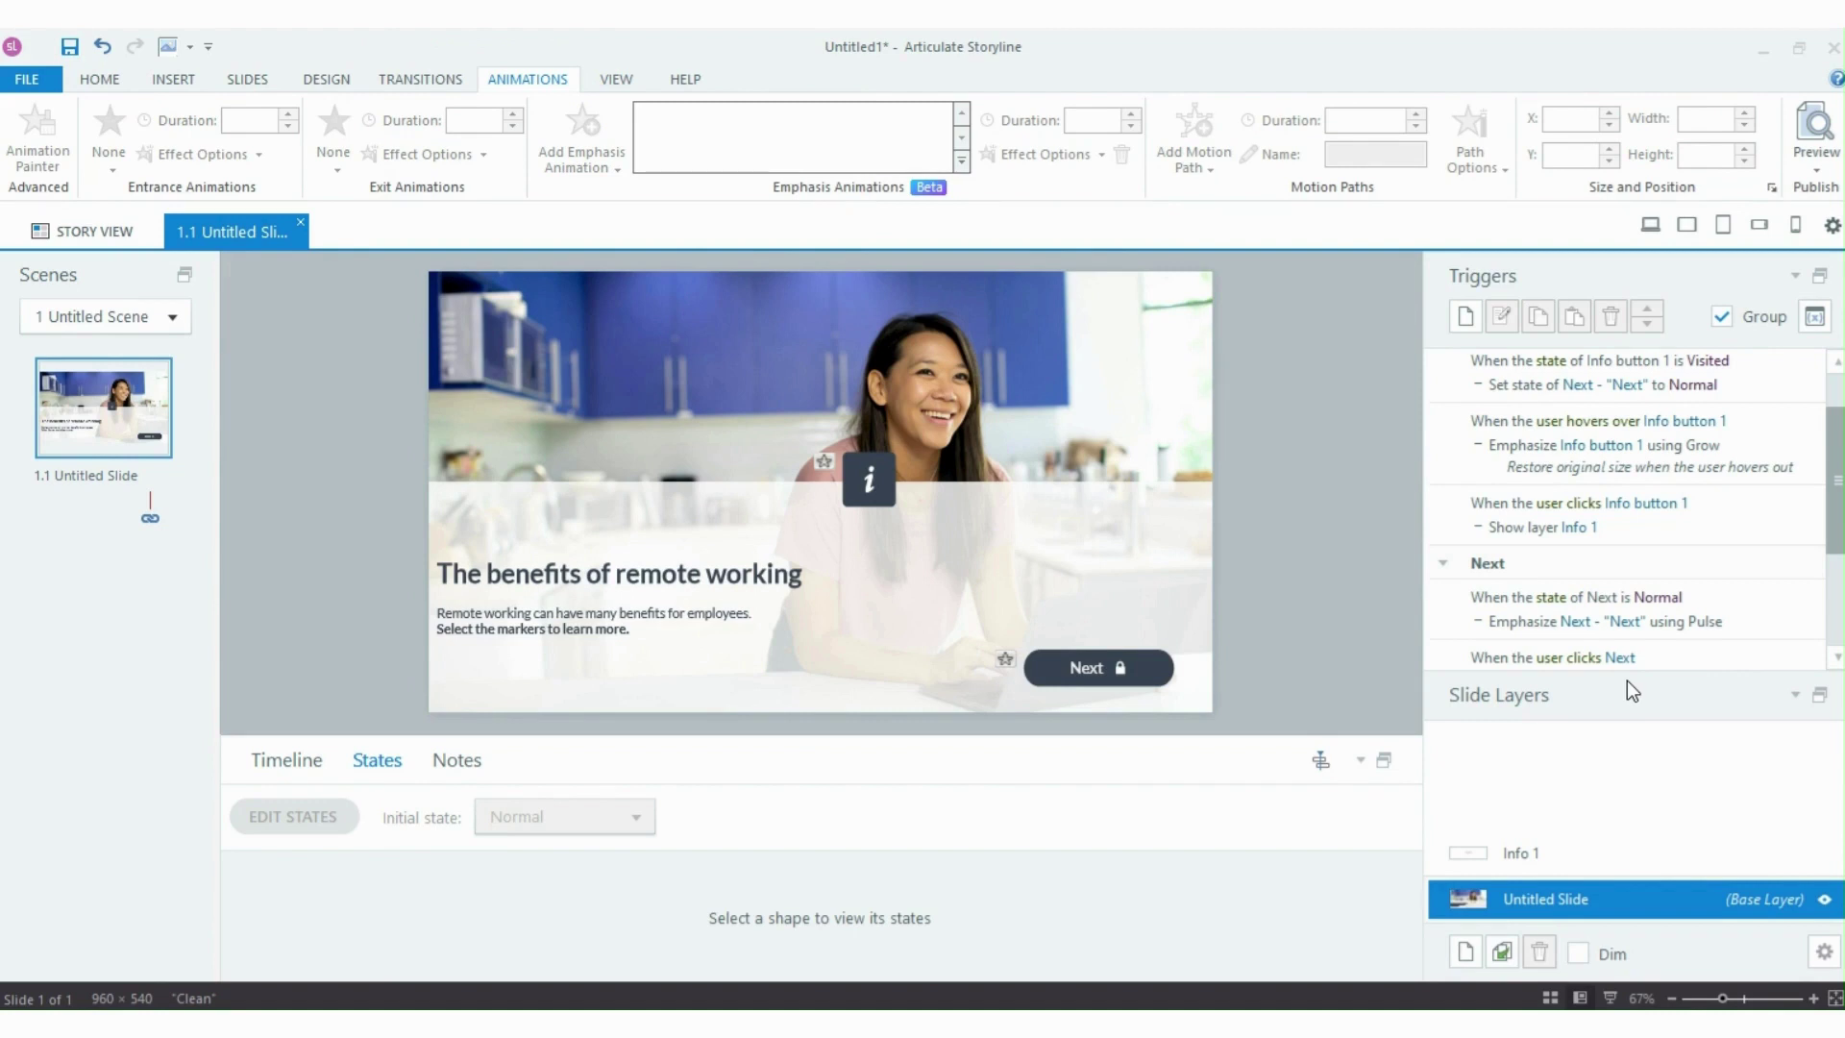
key("Tab")
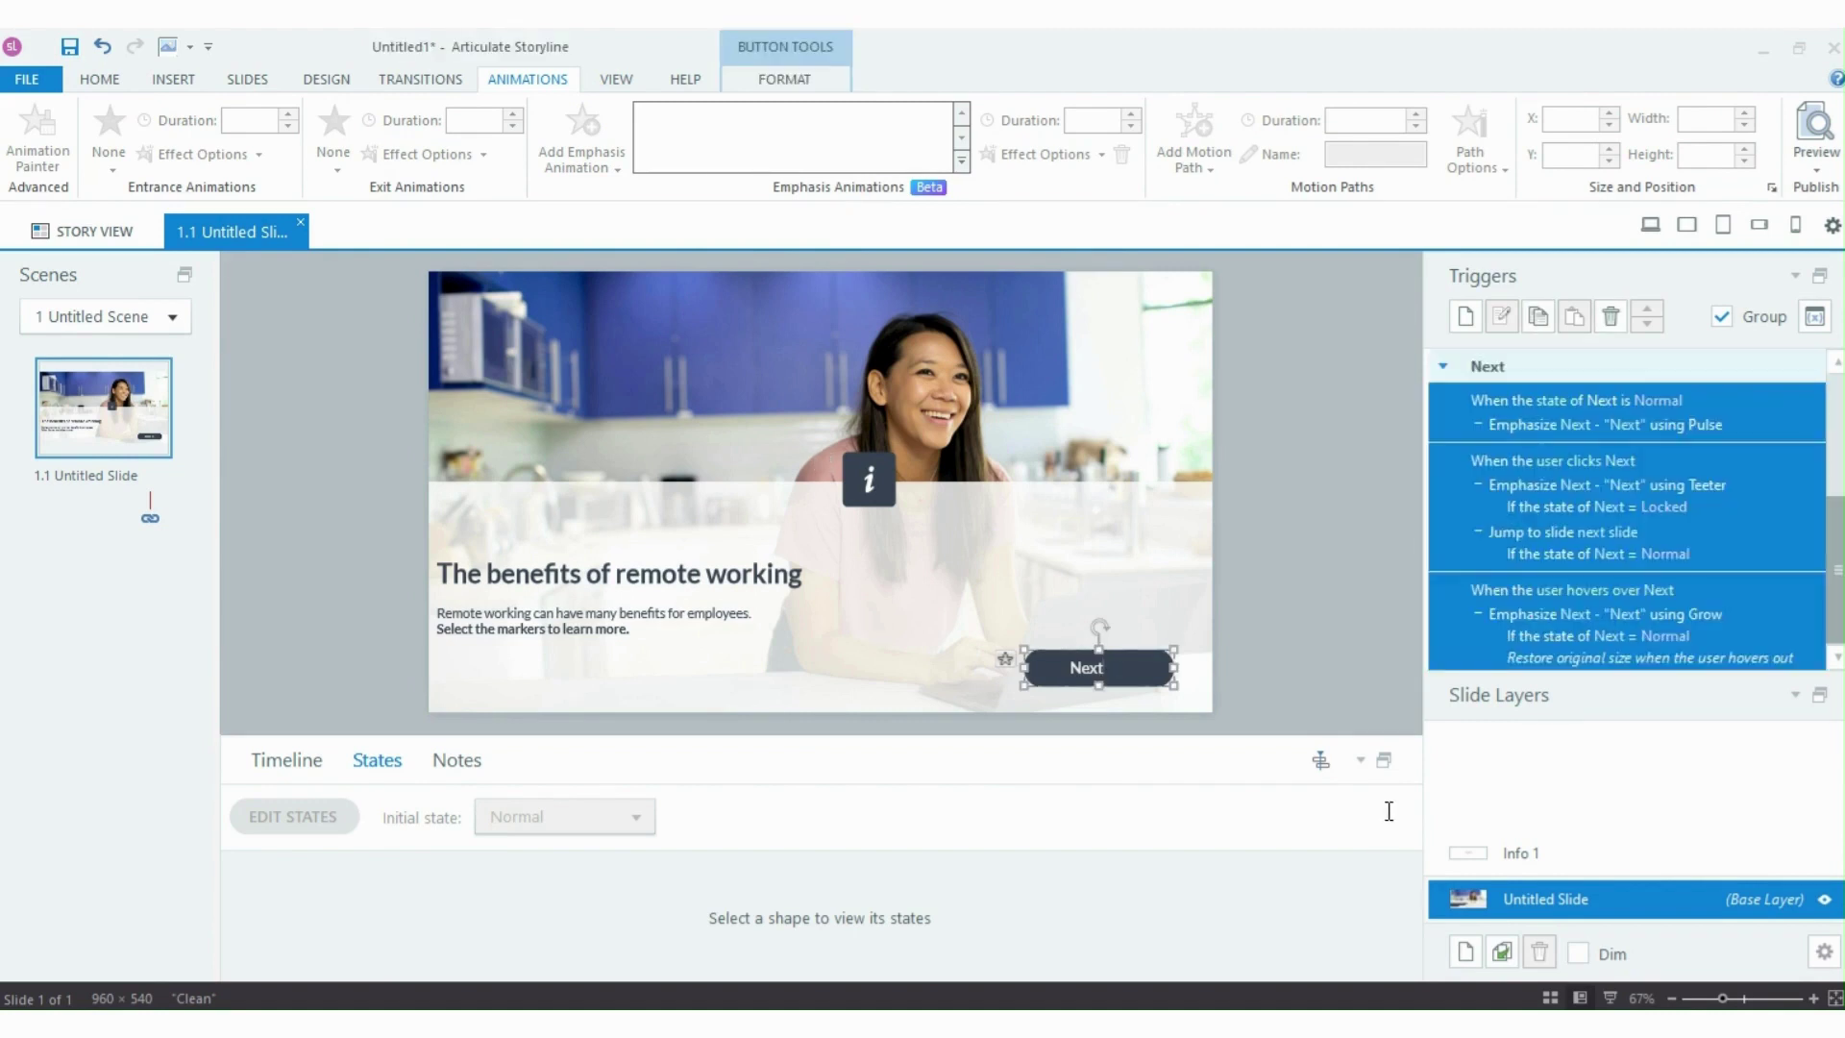
left_click(582, 139)
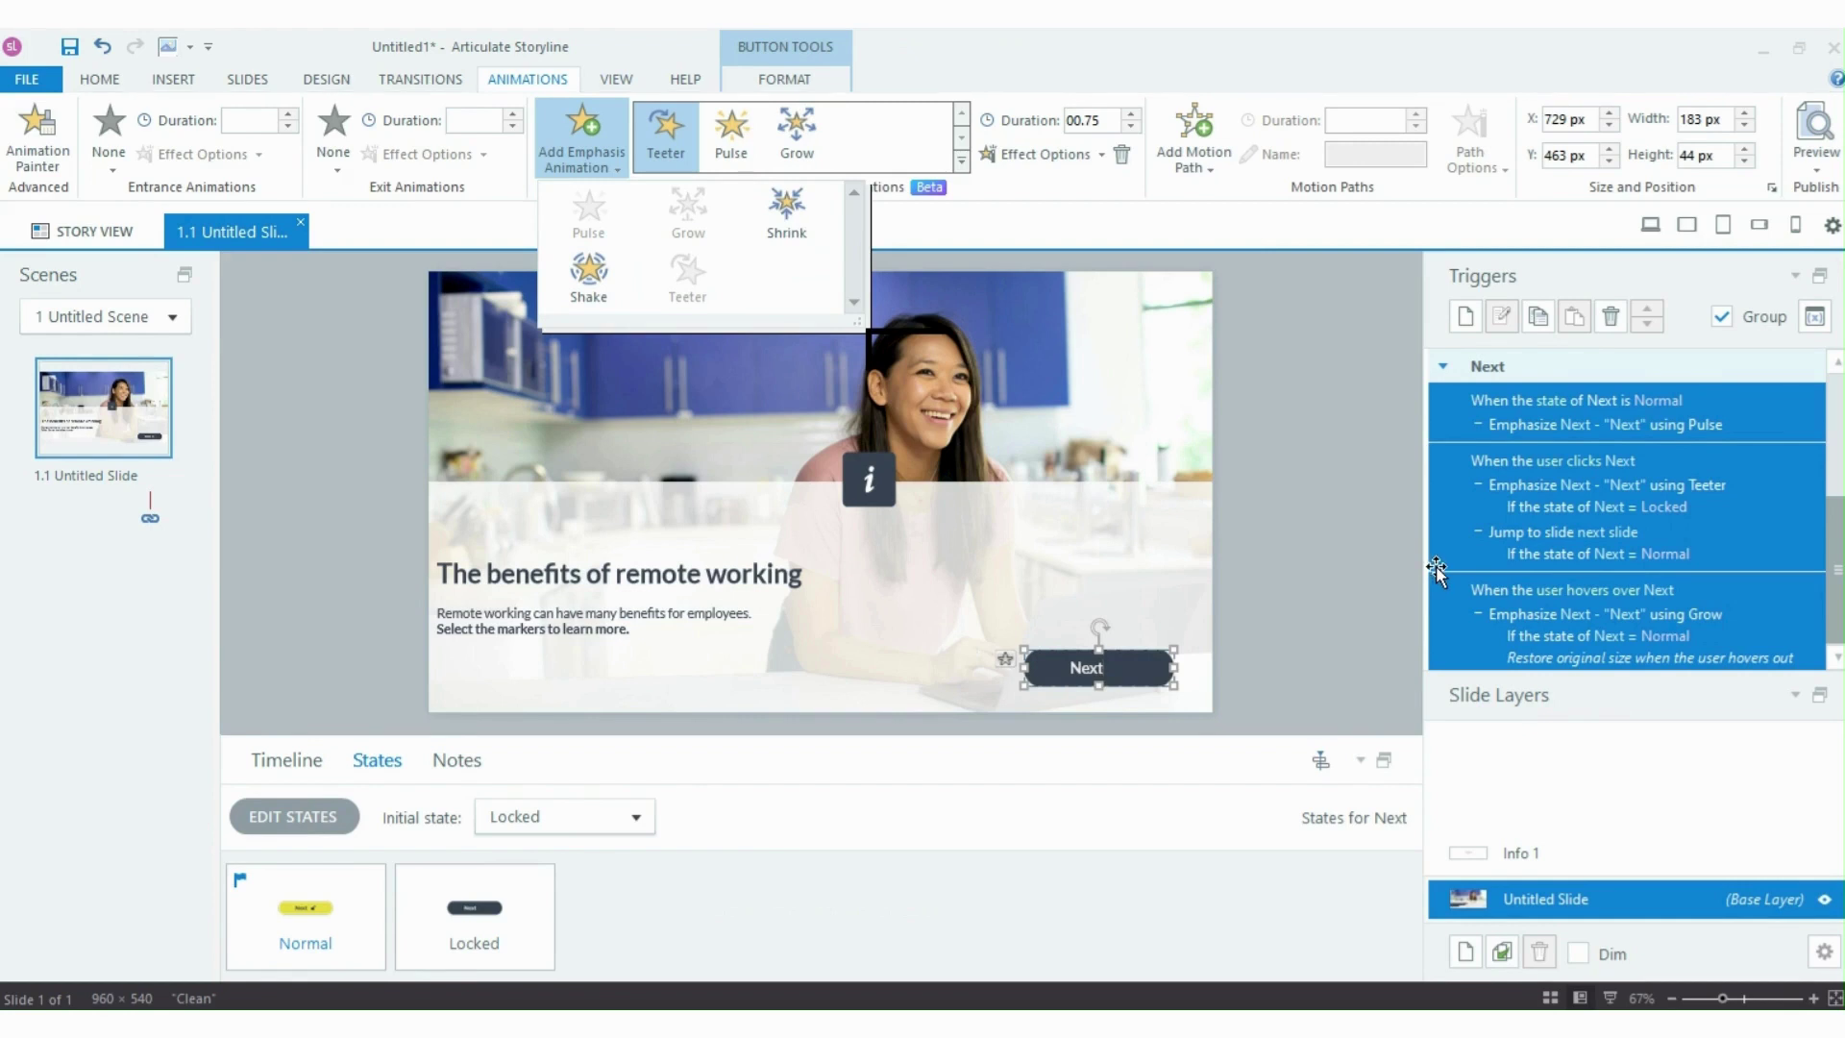
left_click(1714, 603)
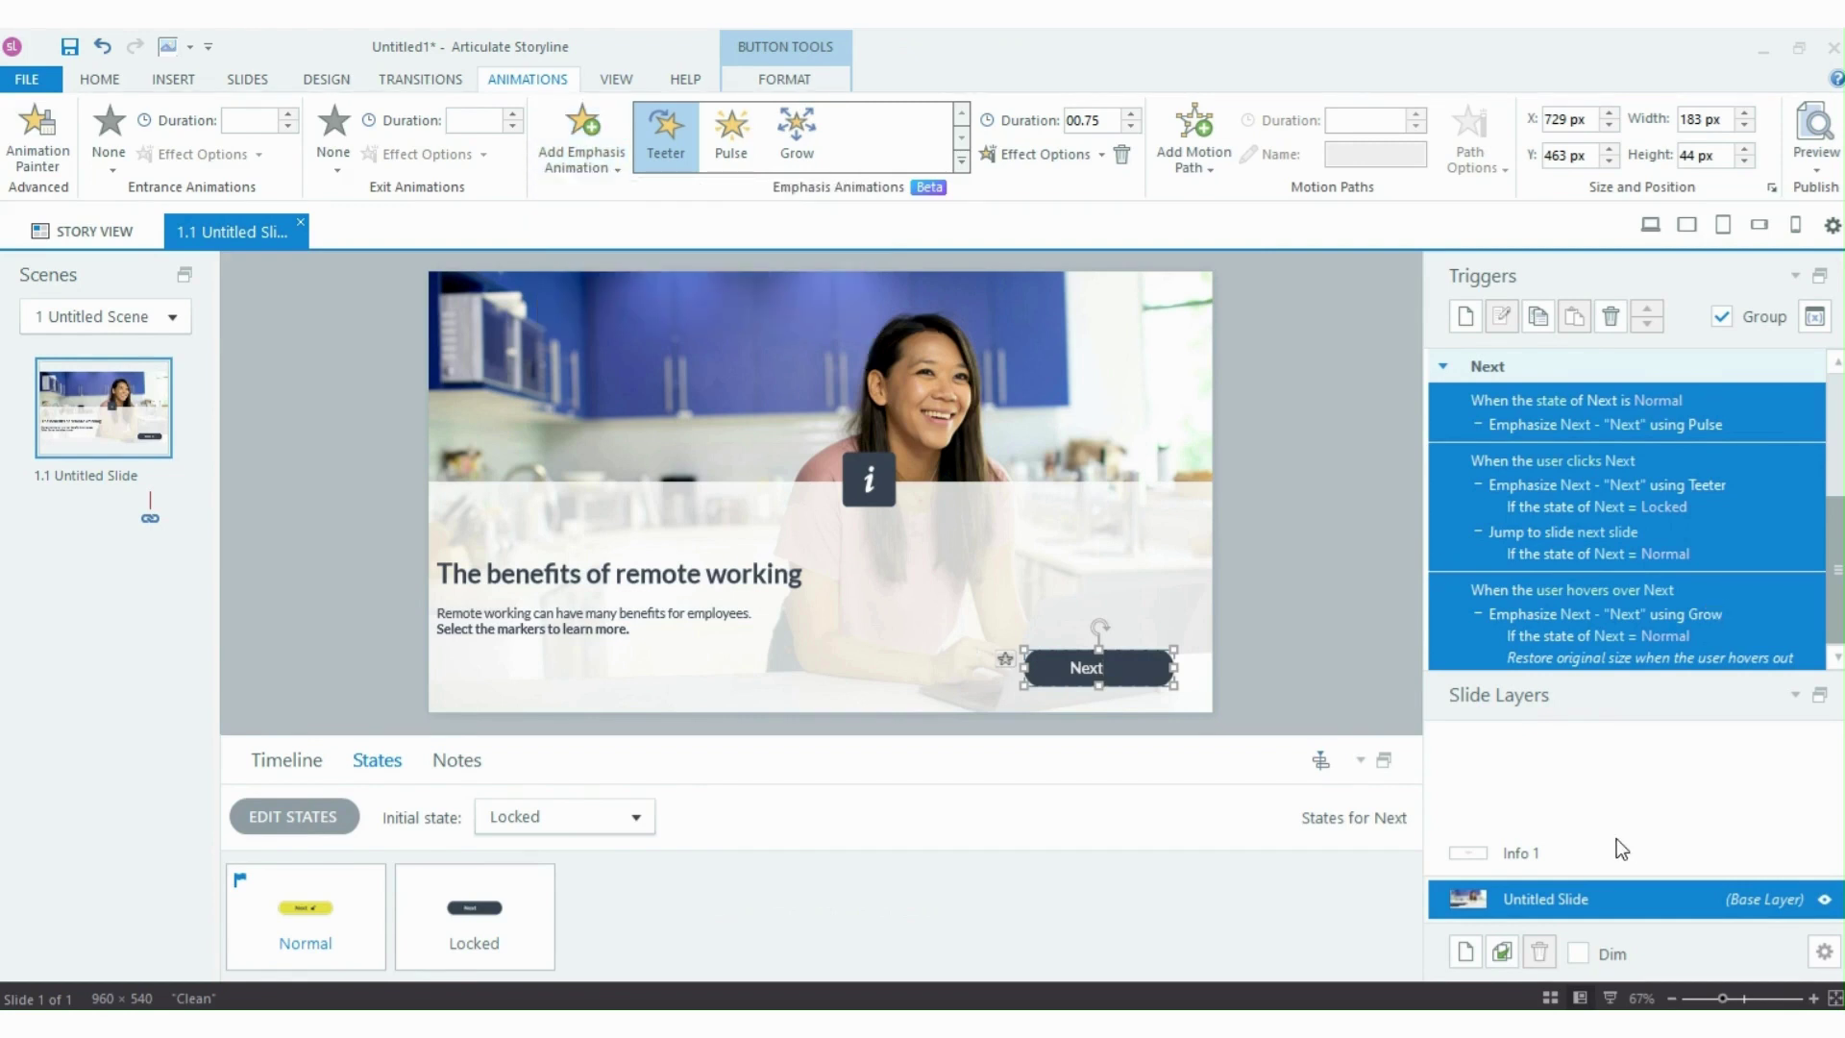
left_click(475, 917)
key("Escape")
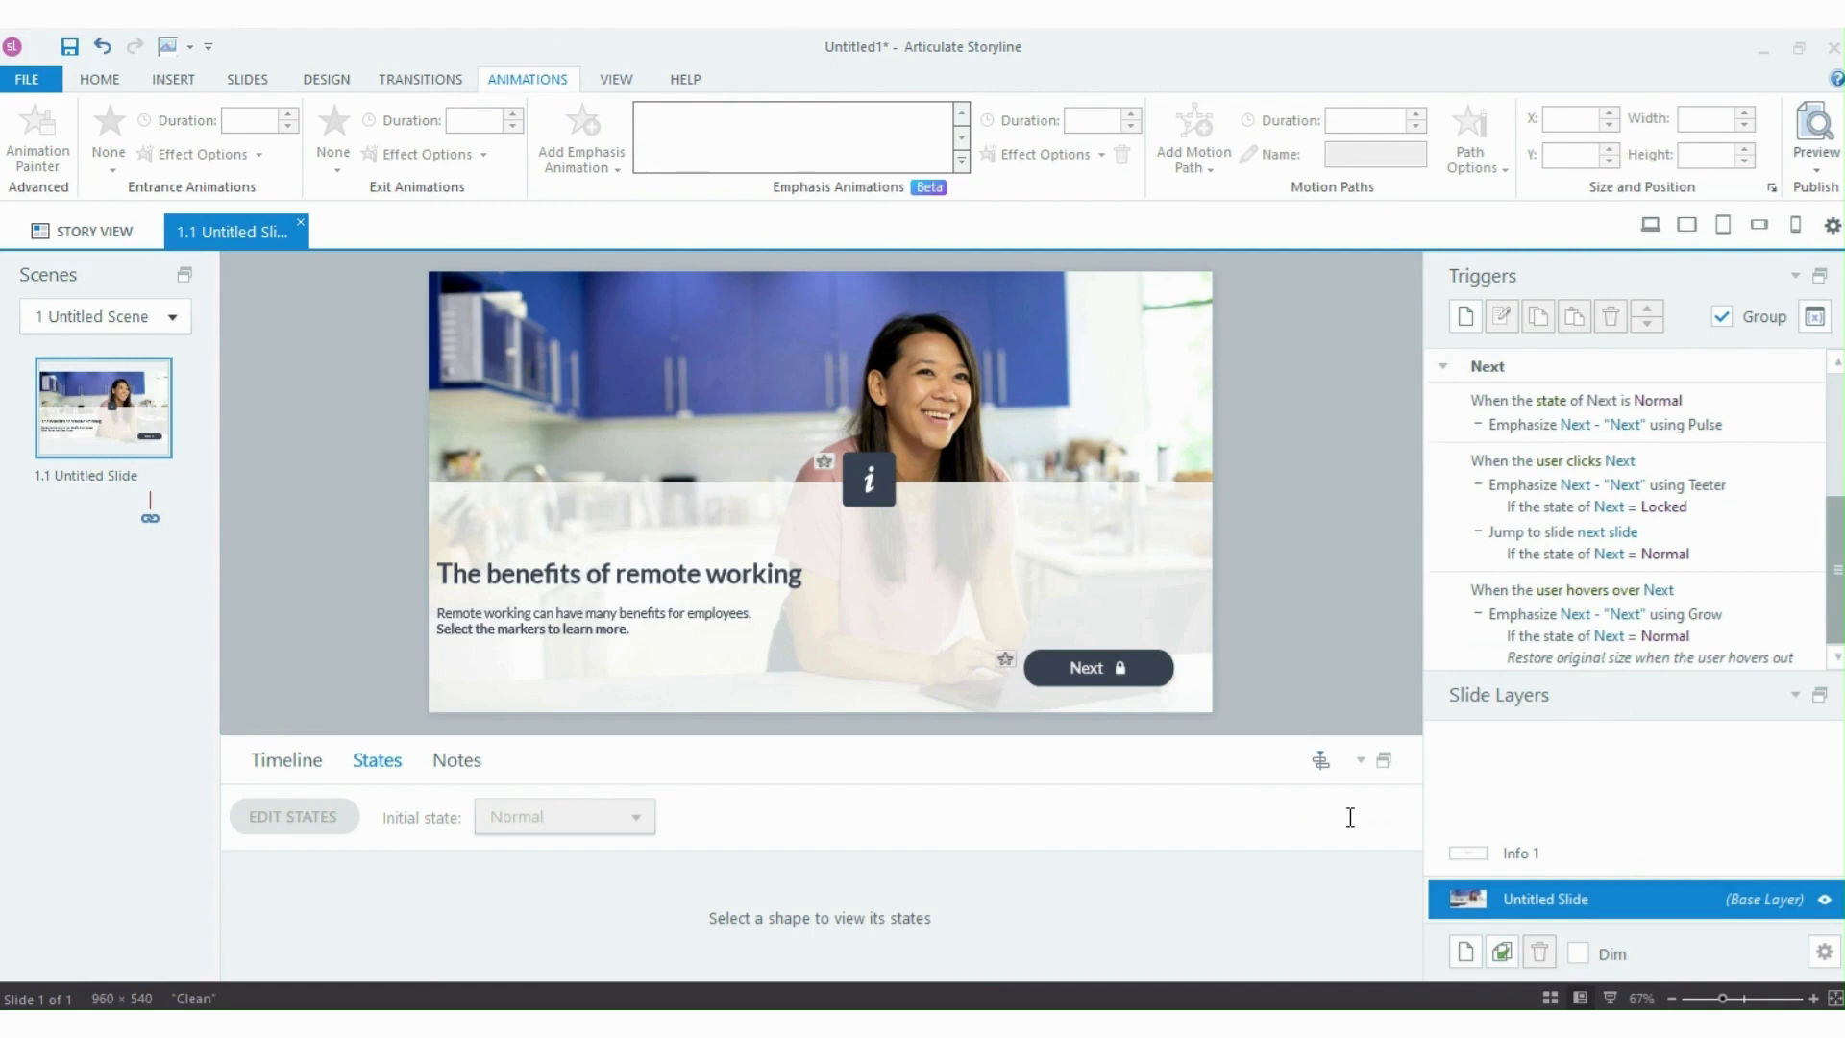
key("Tab")
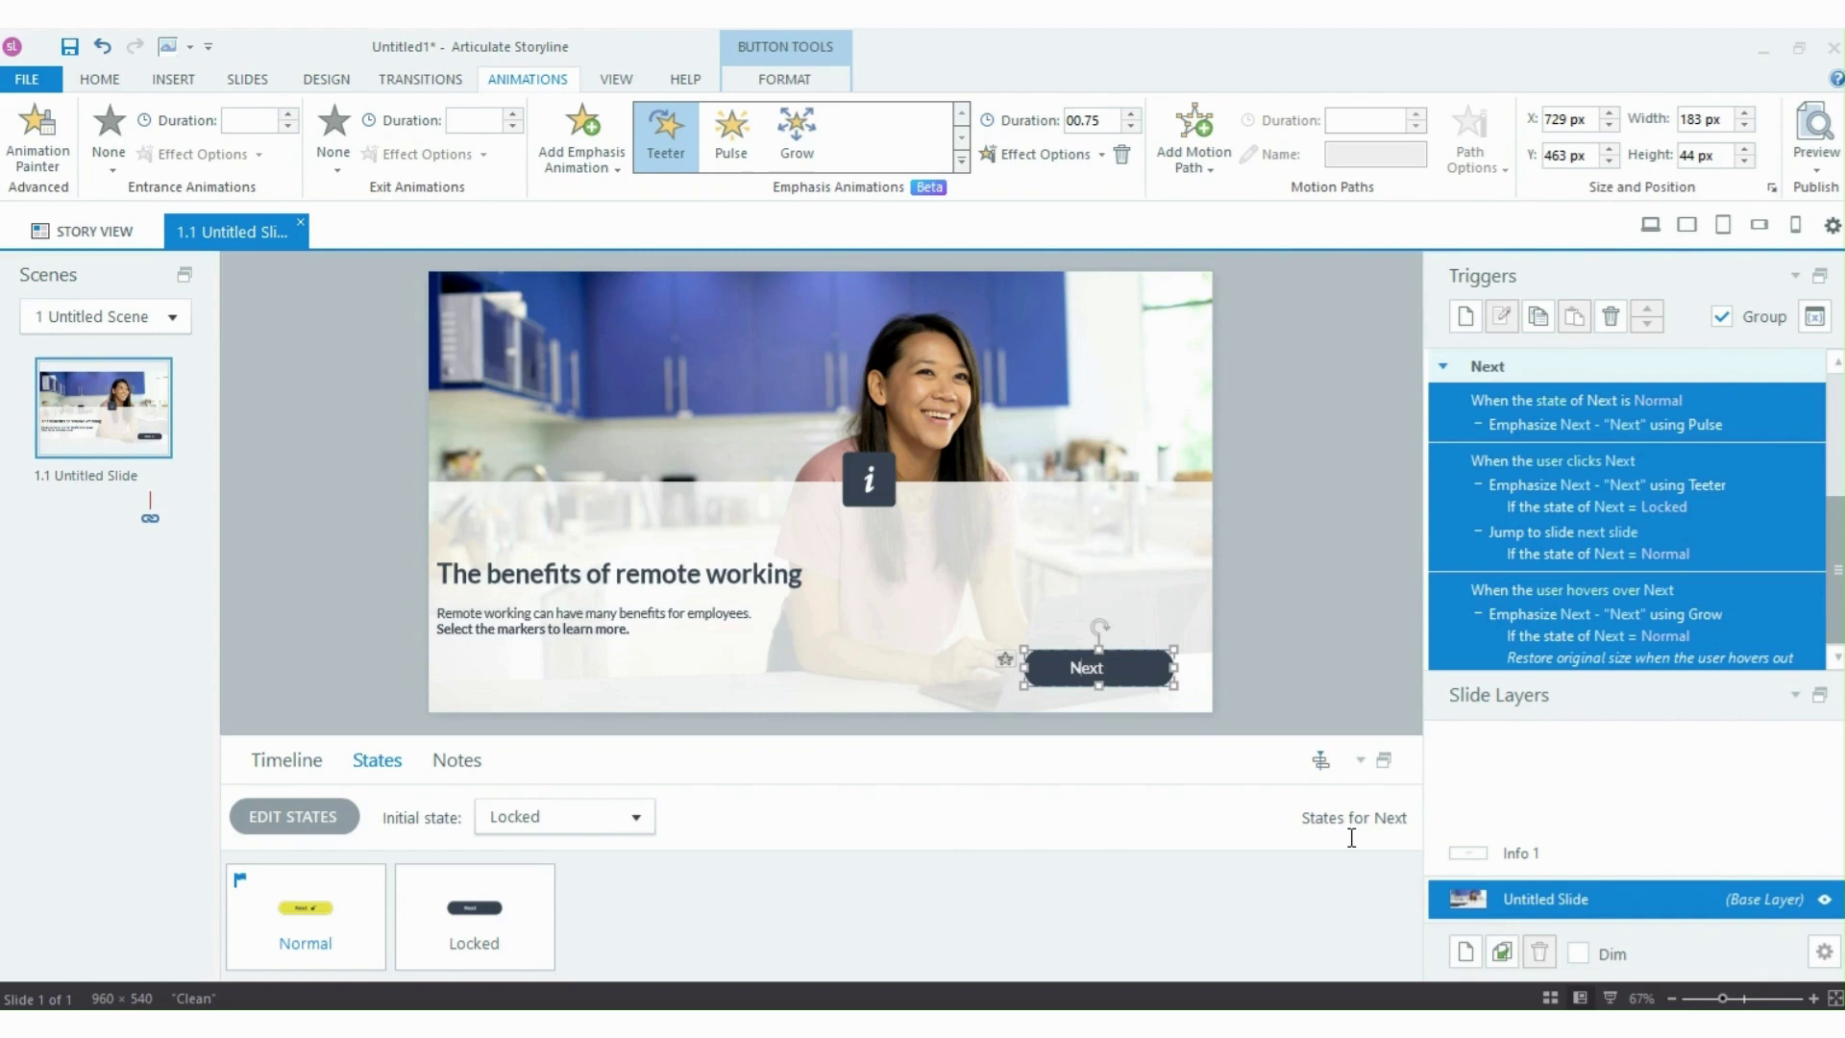
left_click(482, 675)
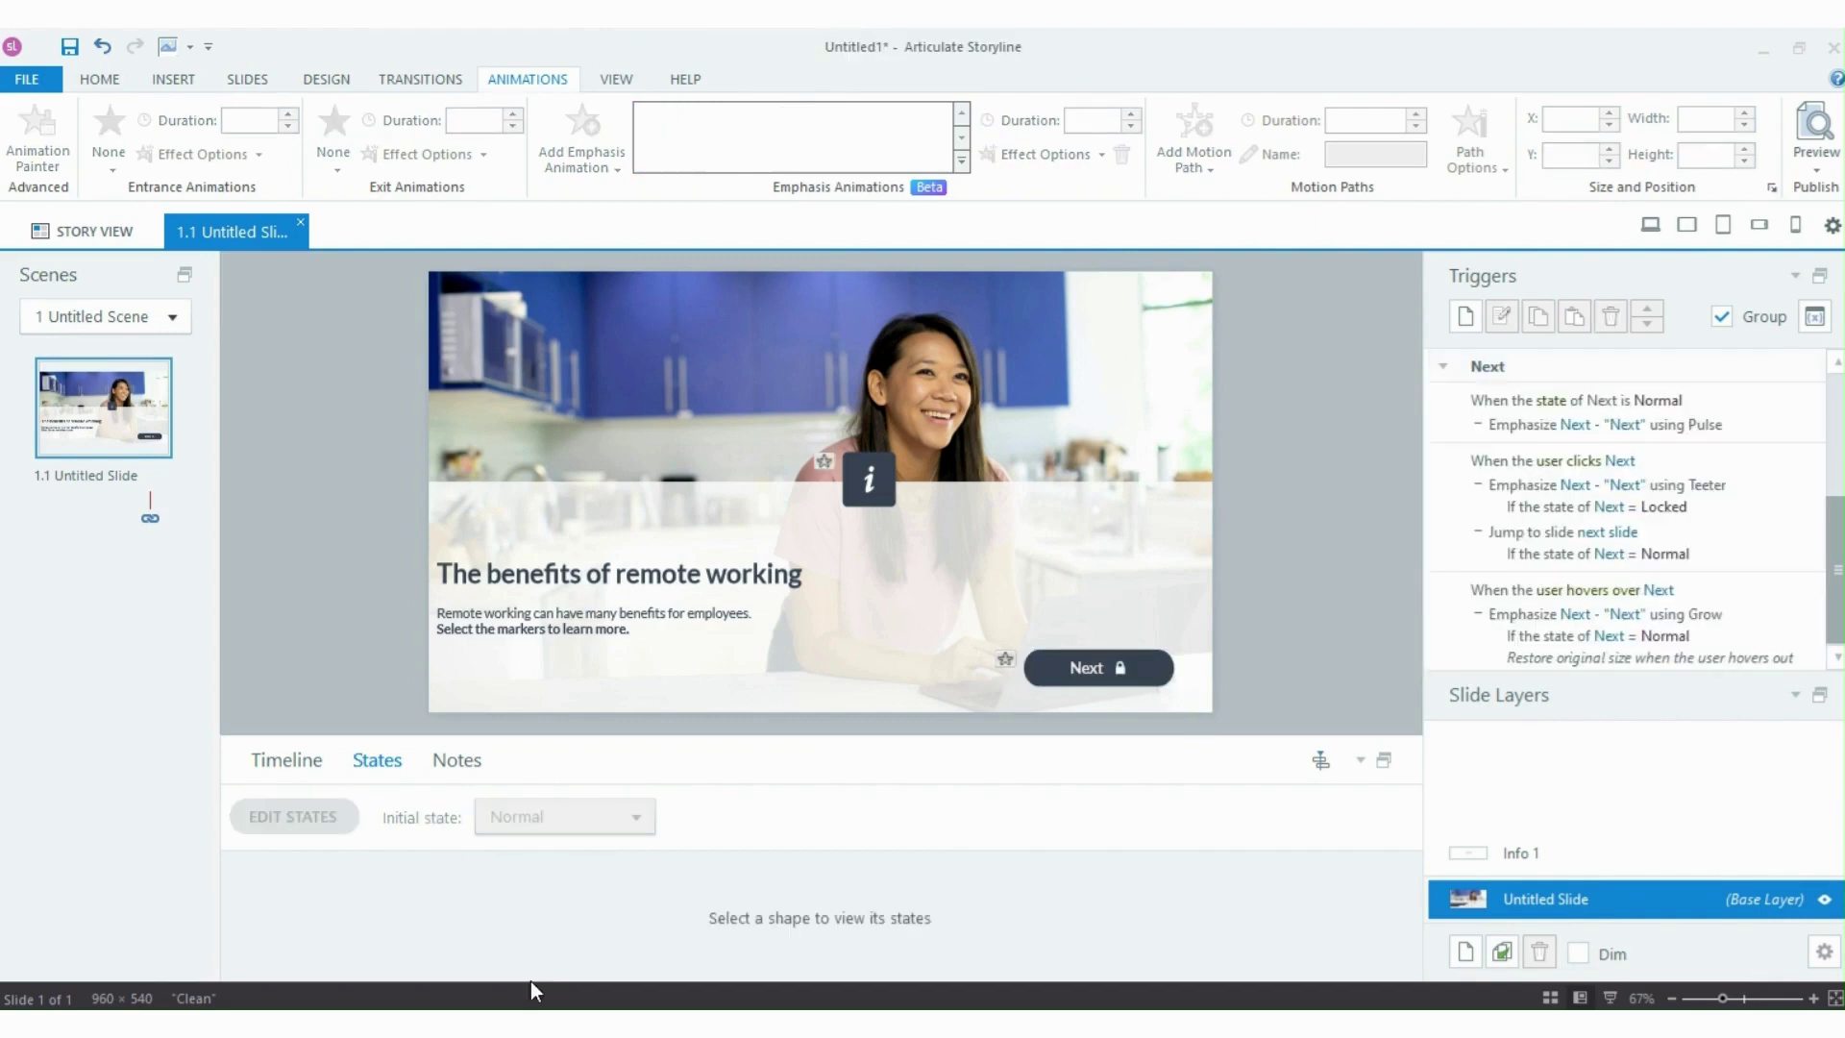
key("Tab")
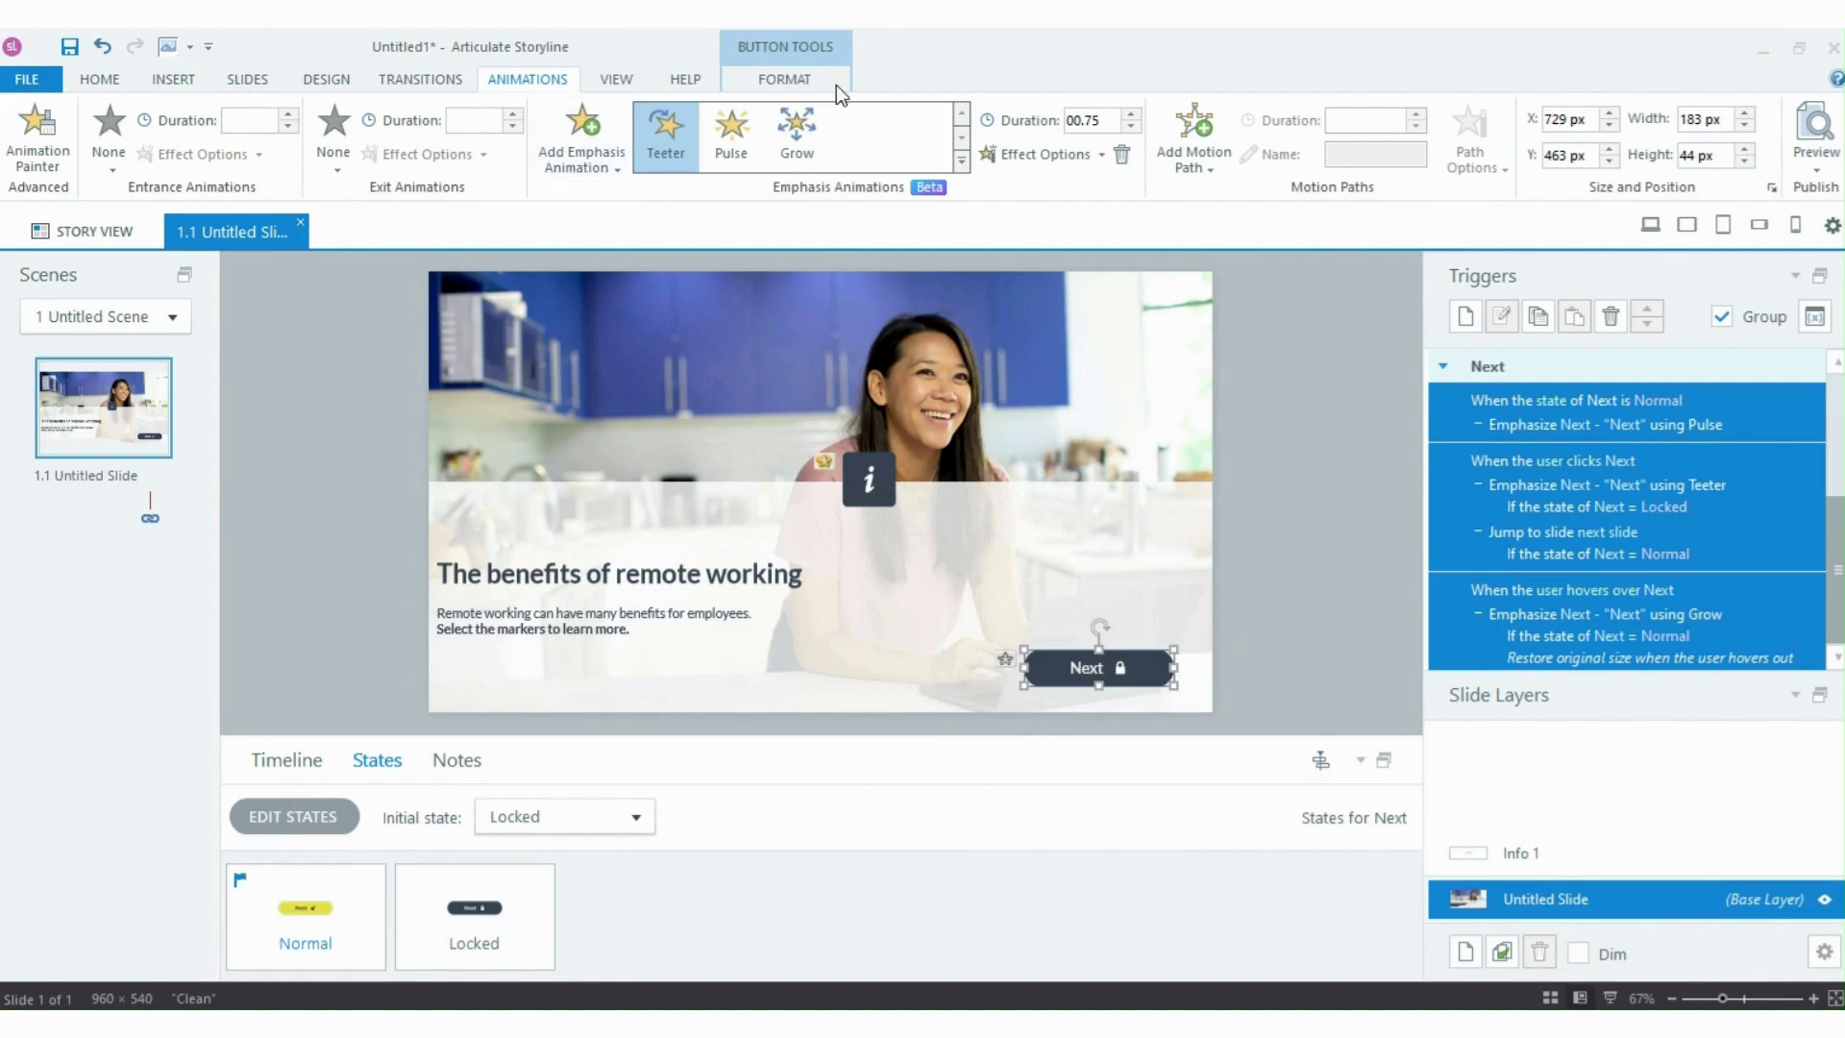
left_click(486, 557)
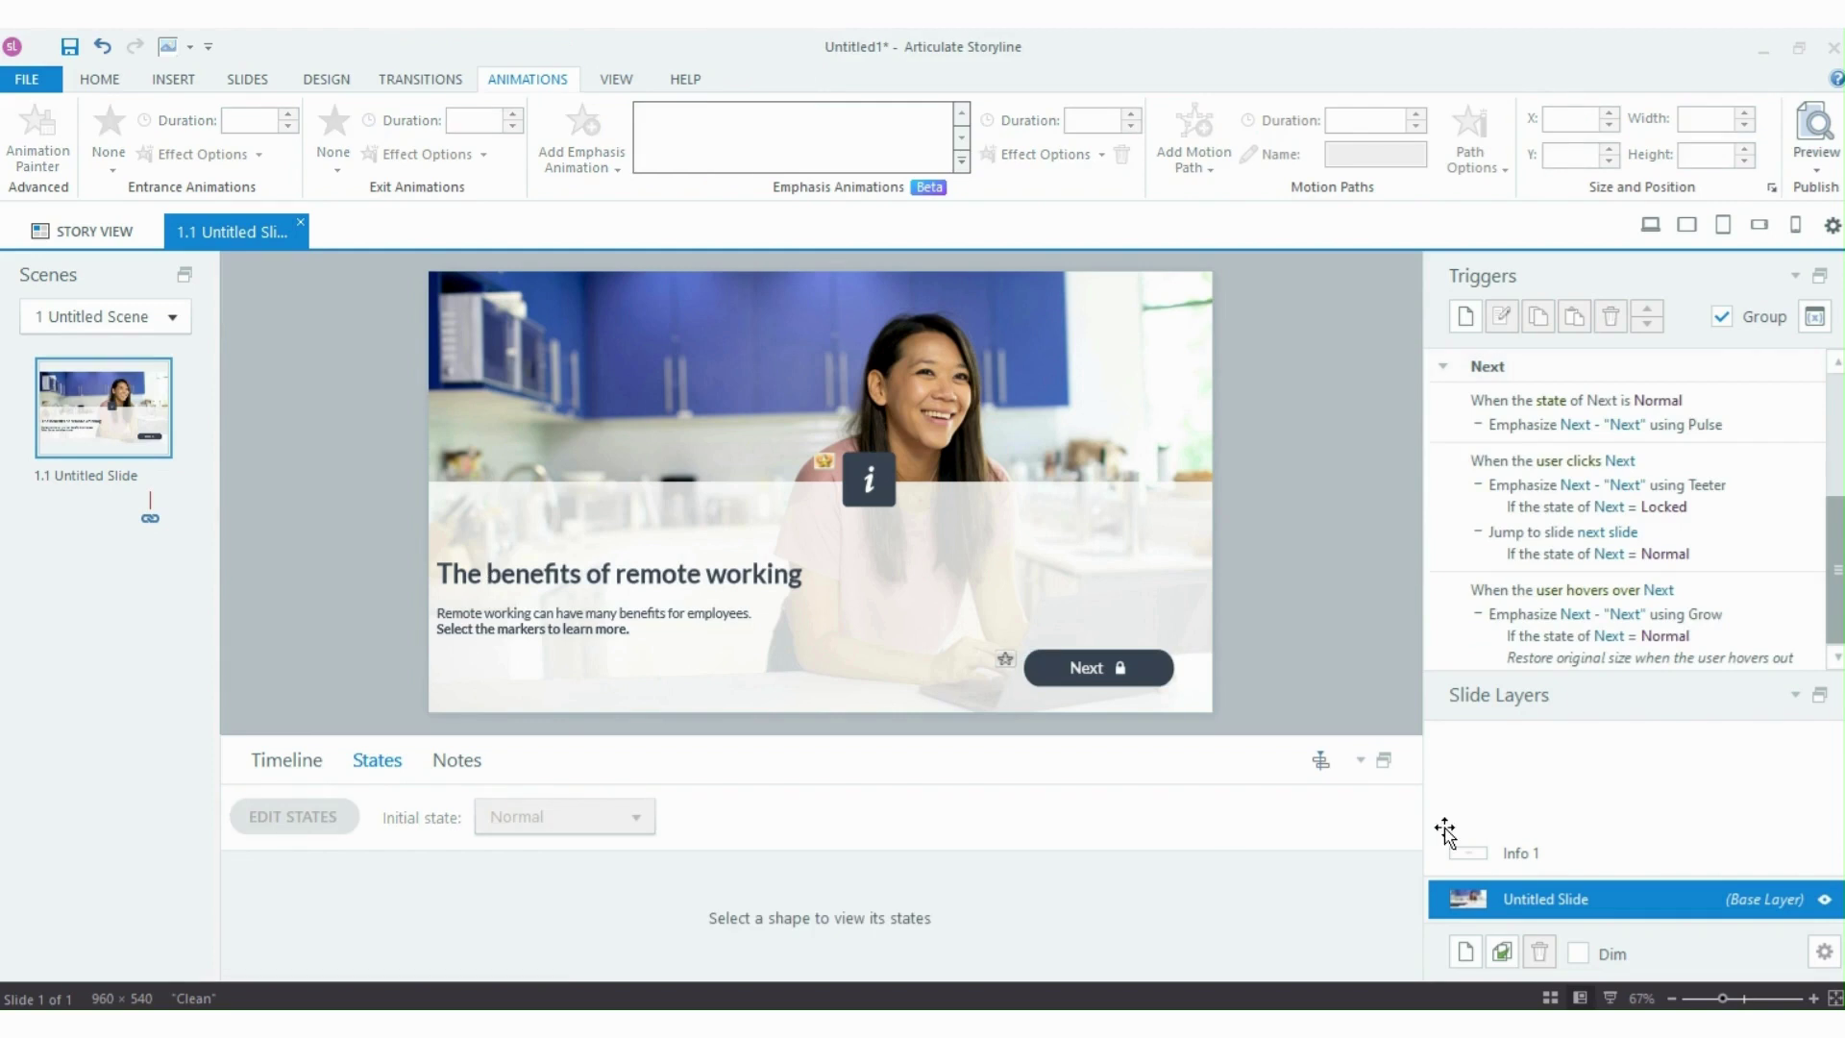
left_click(1091, 663)
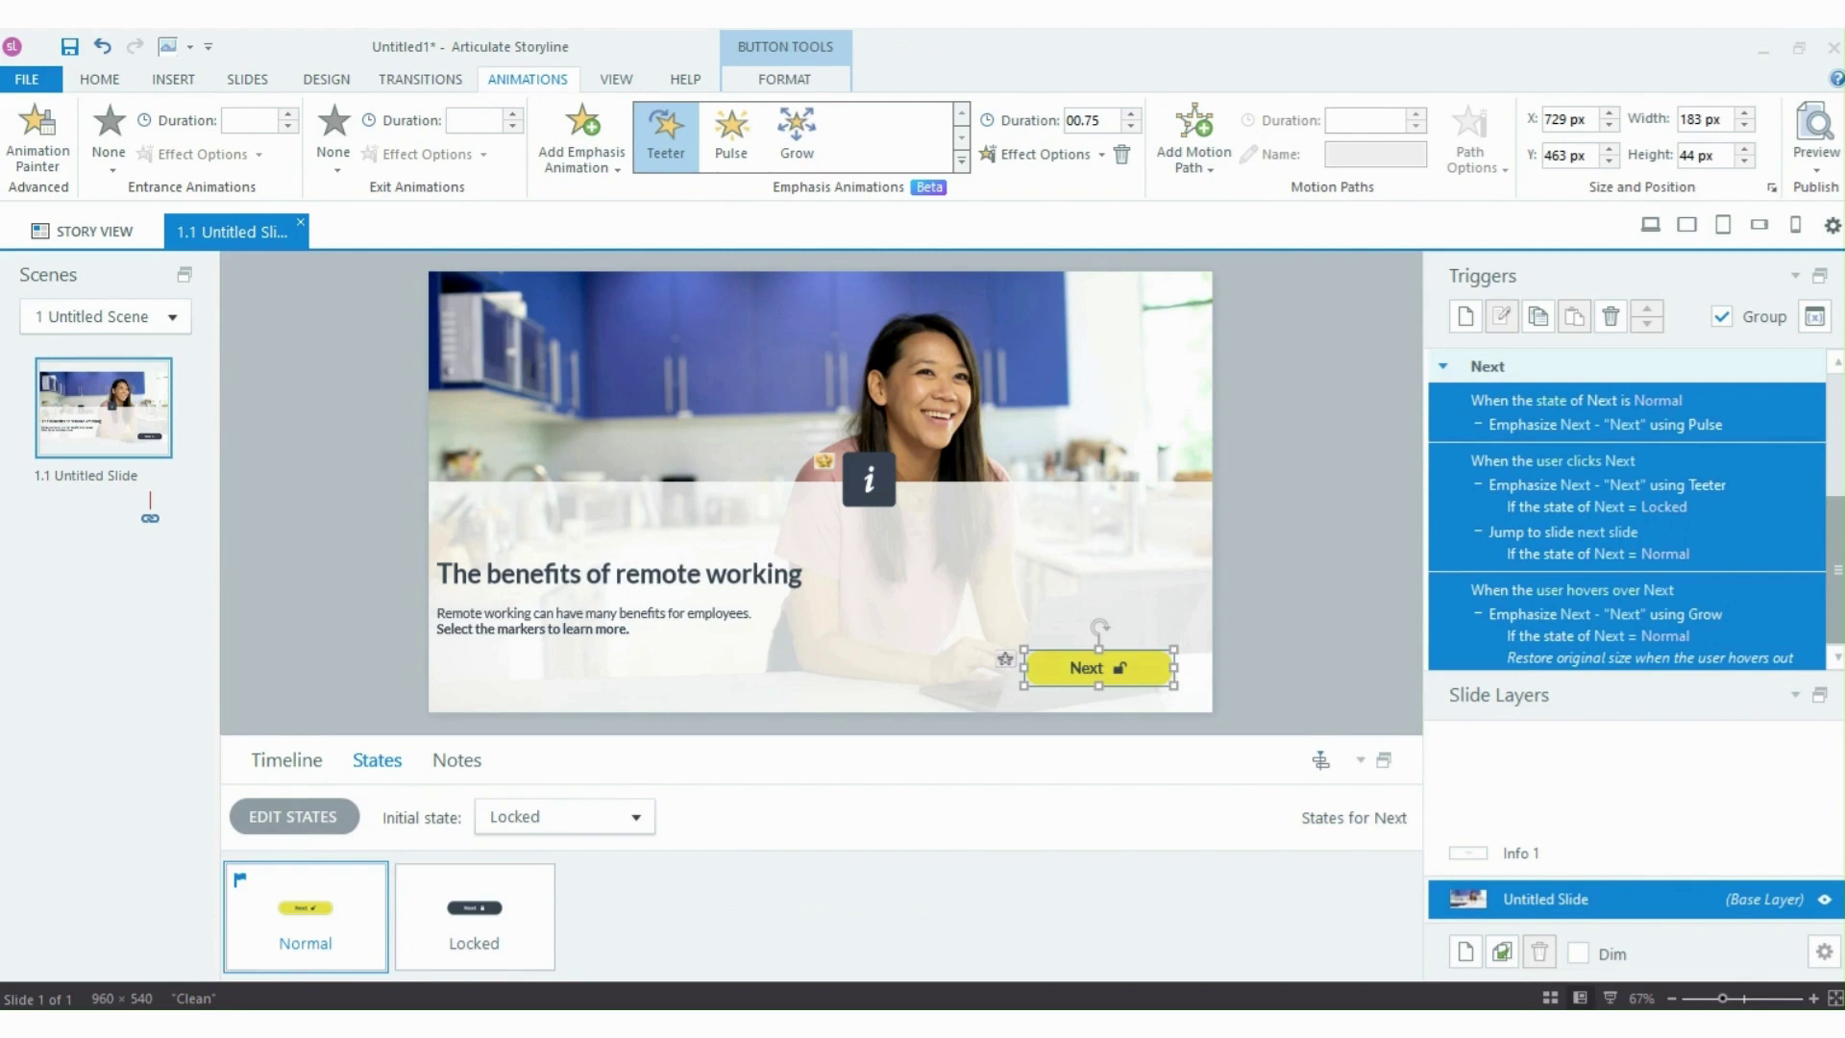
key("Escape")
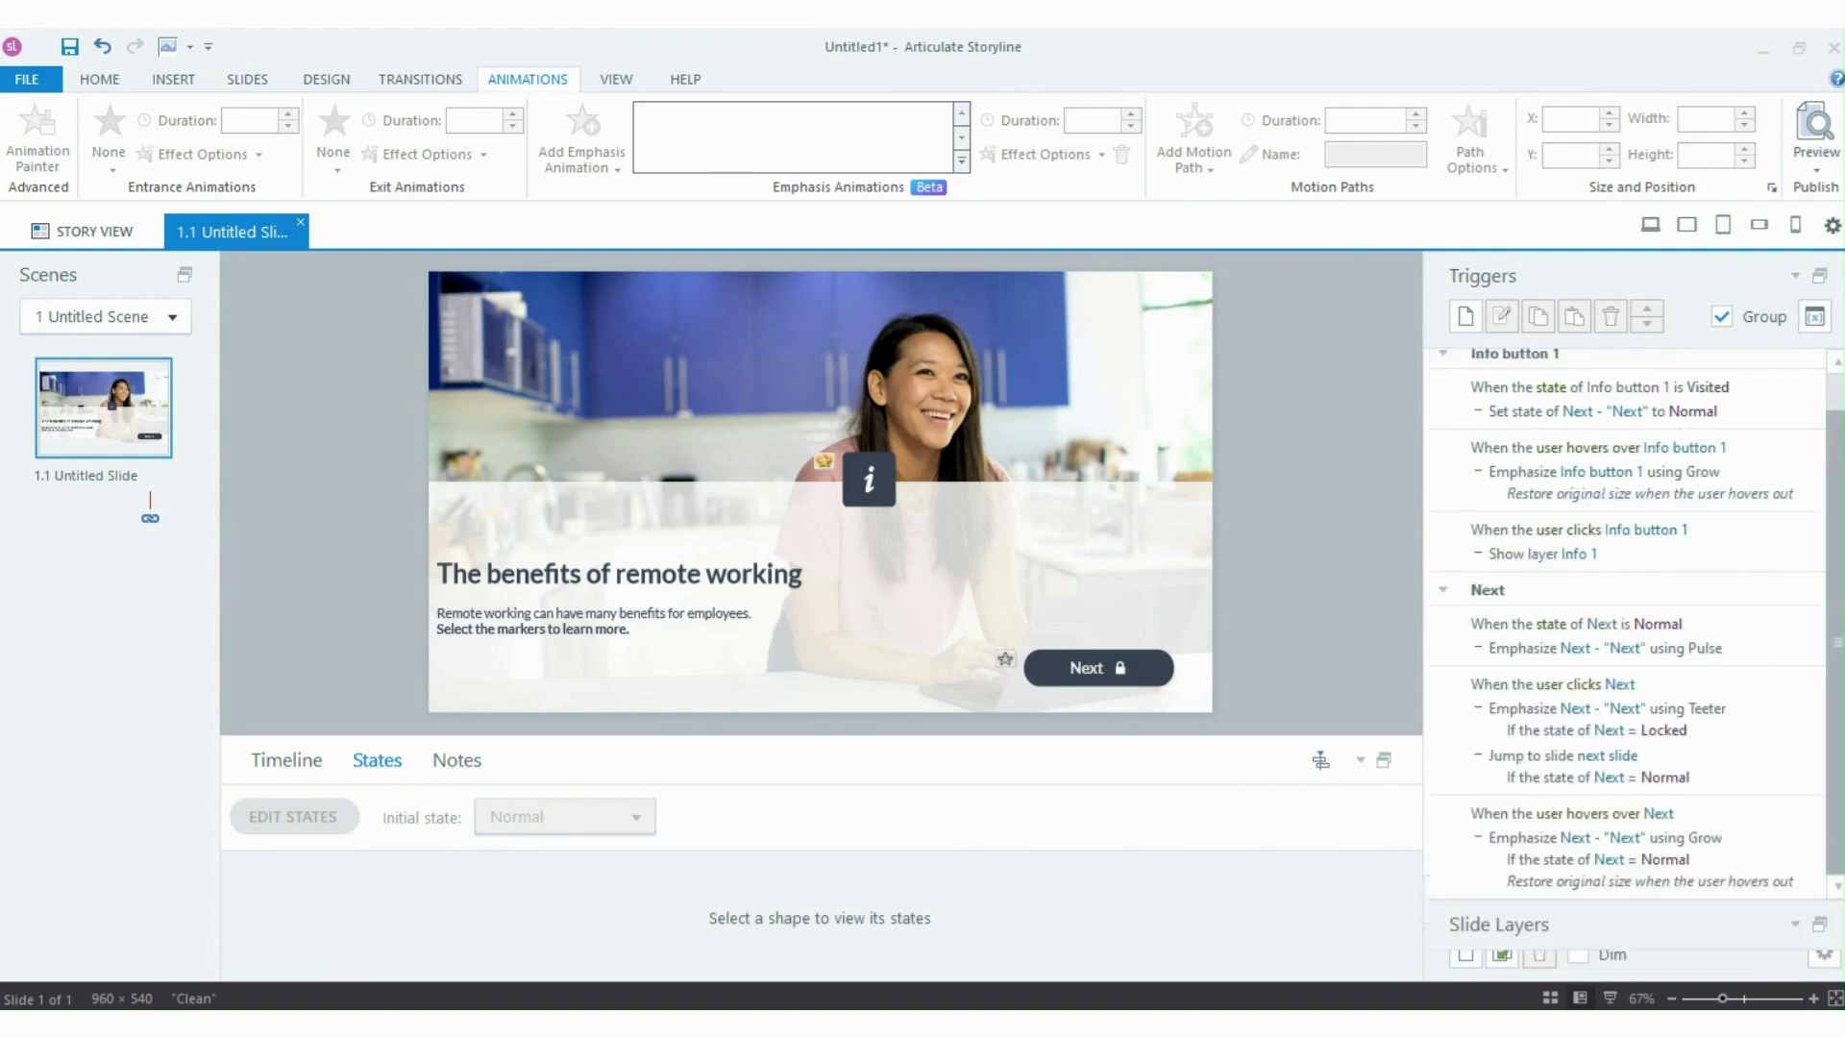
left_click(1475, 813)
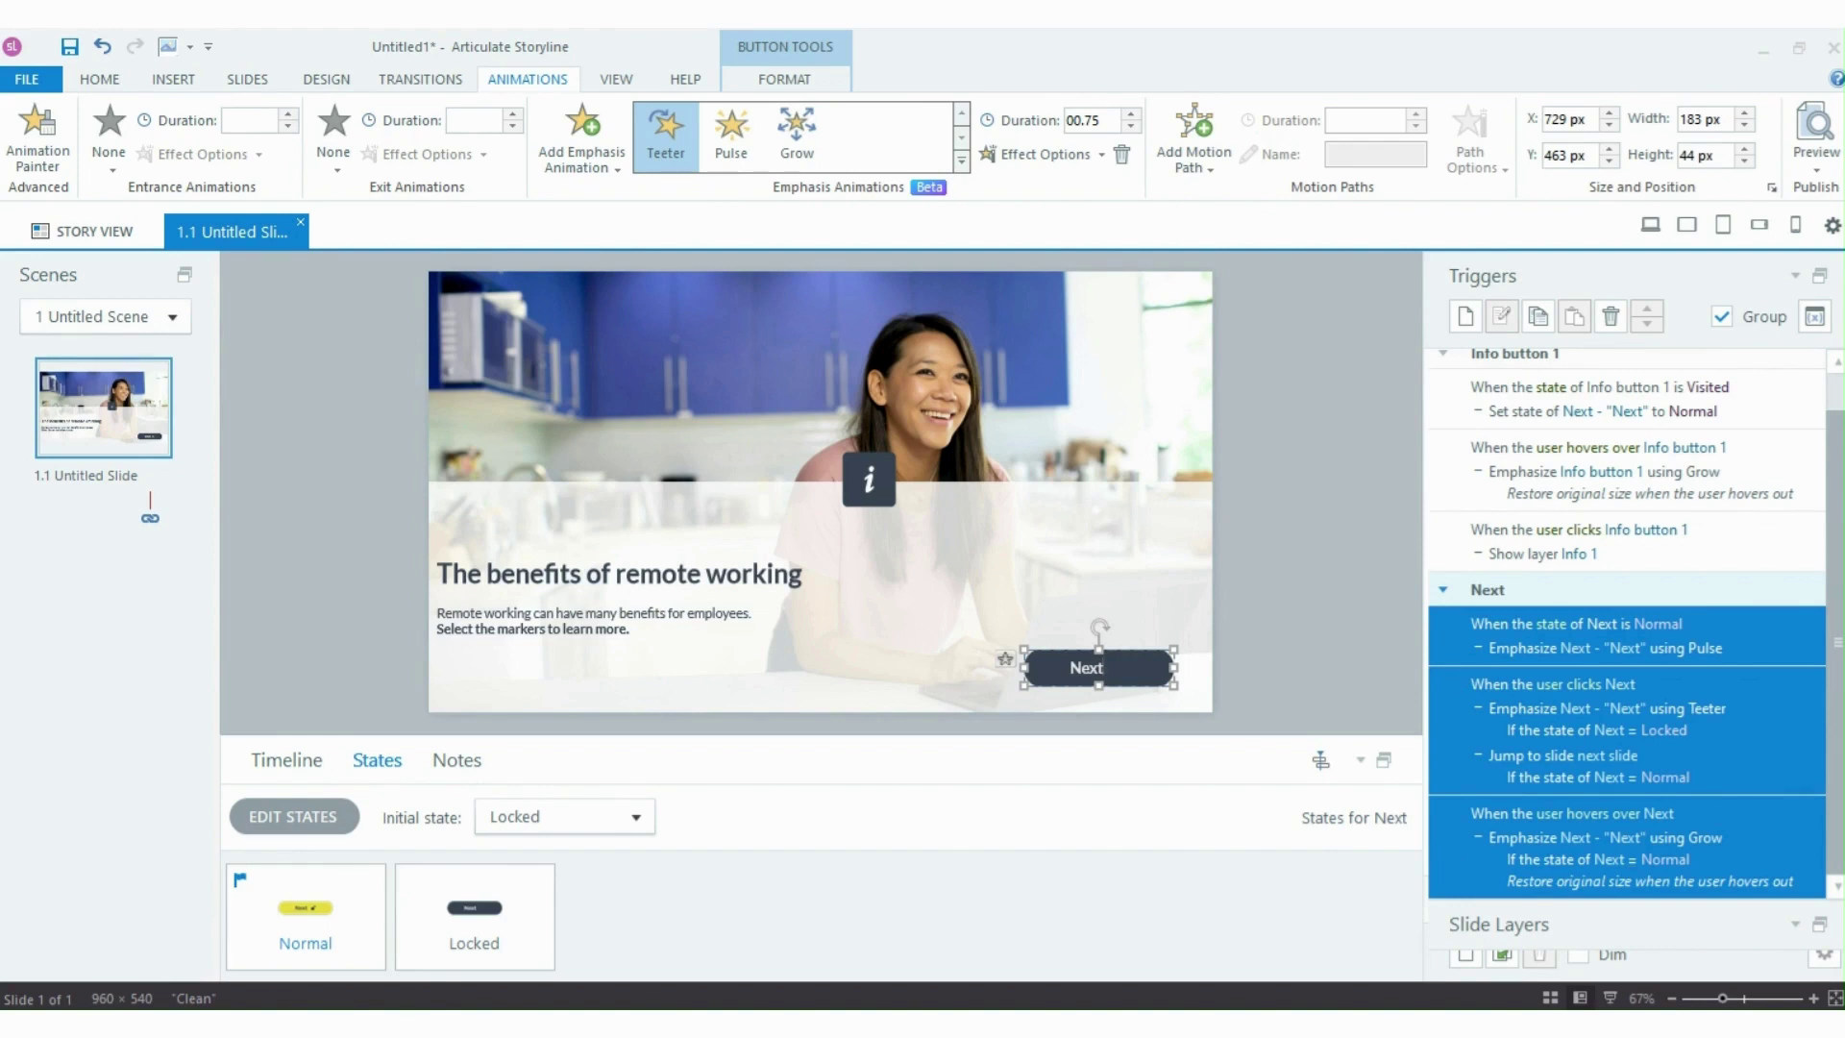
scroll(1626, 625, "up", 1)
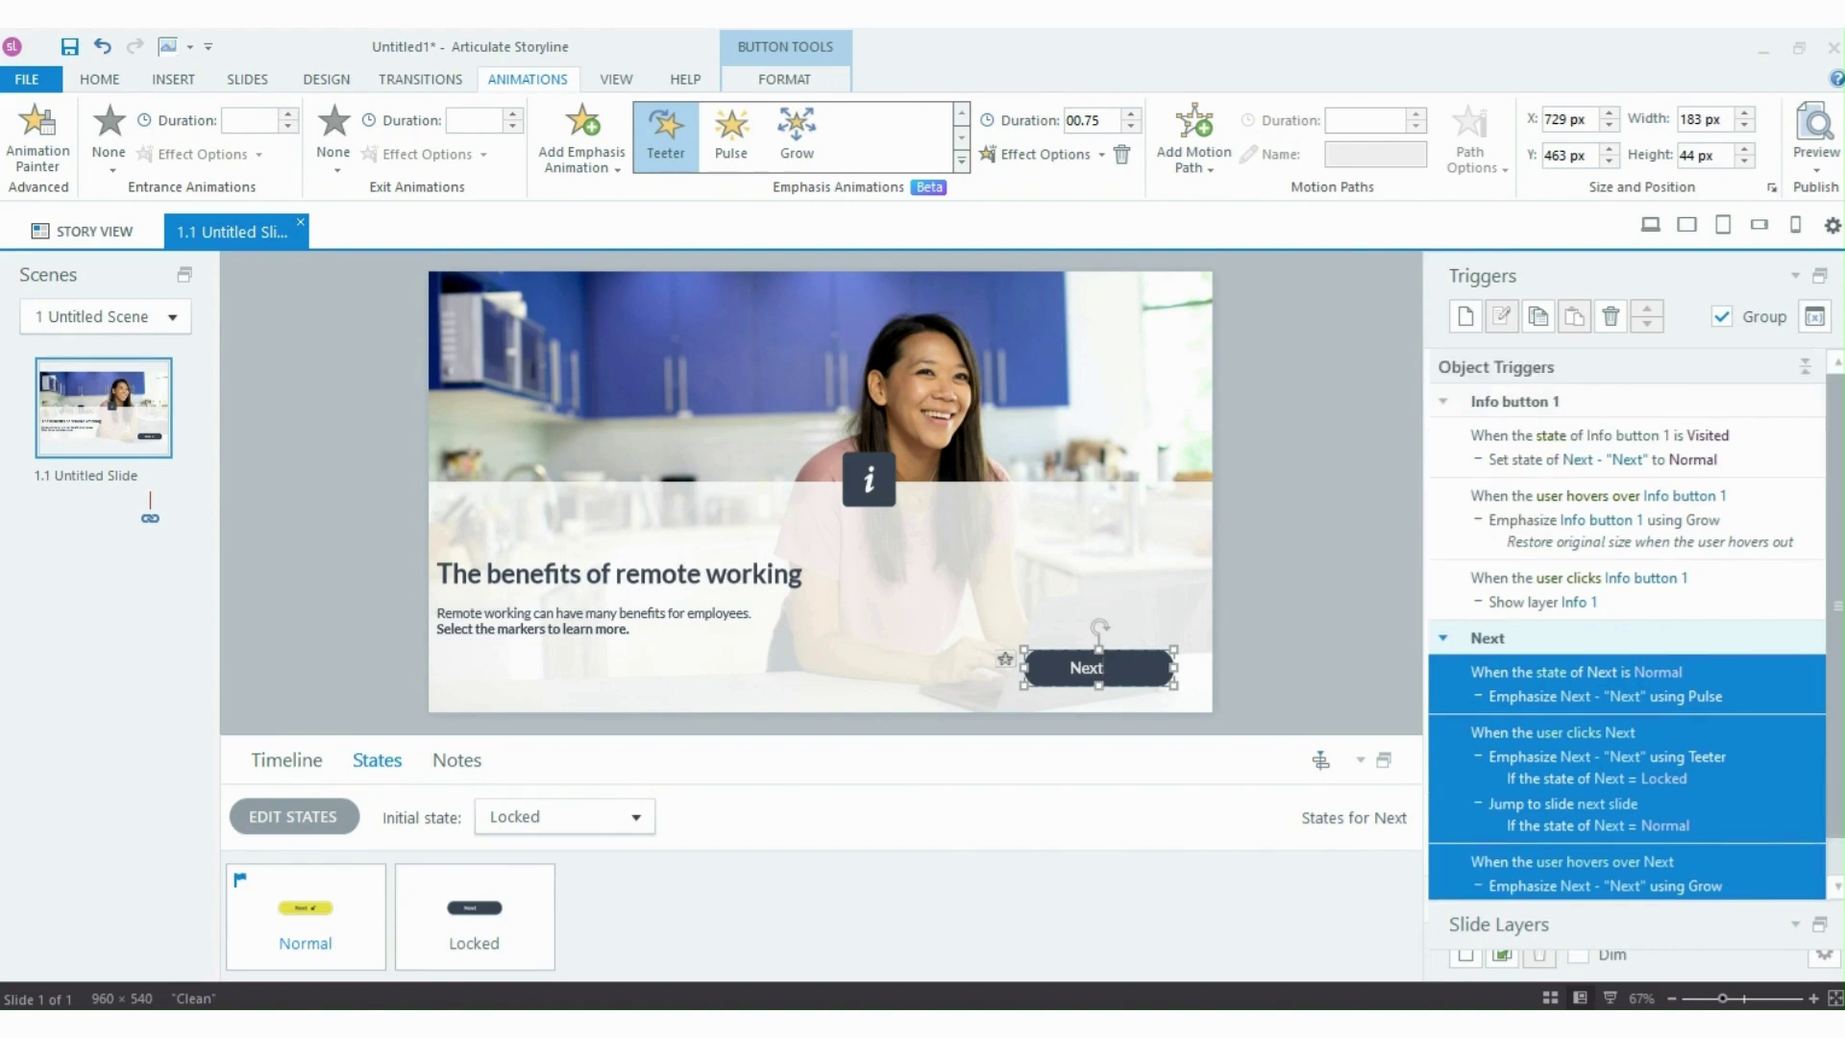
key("Escape")
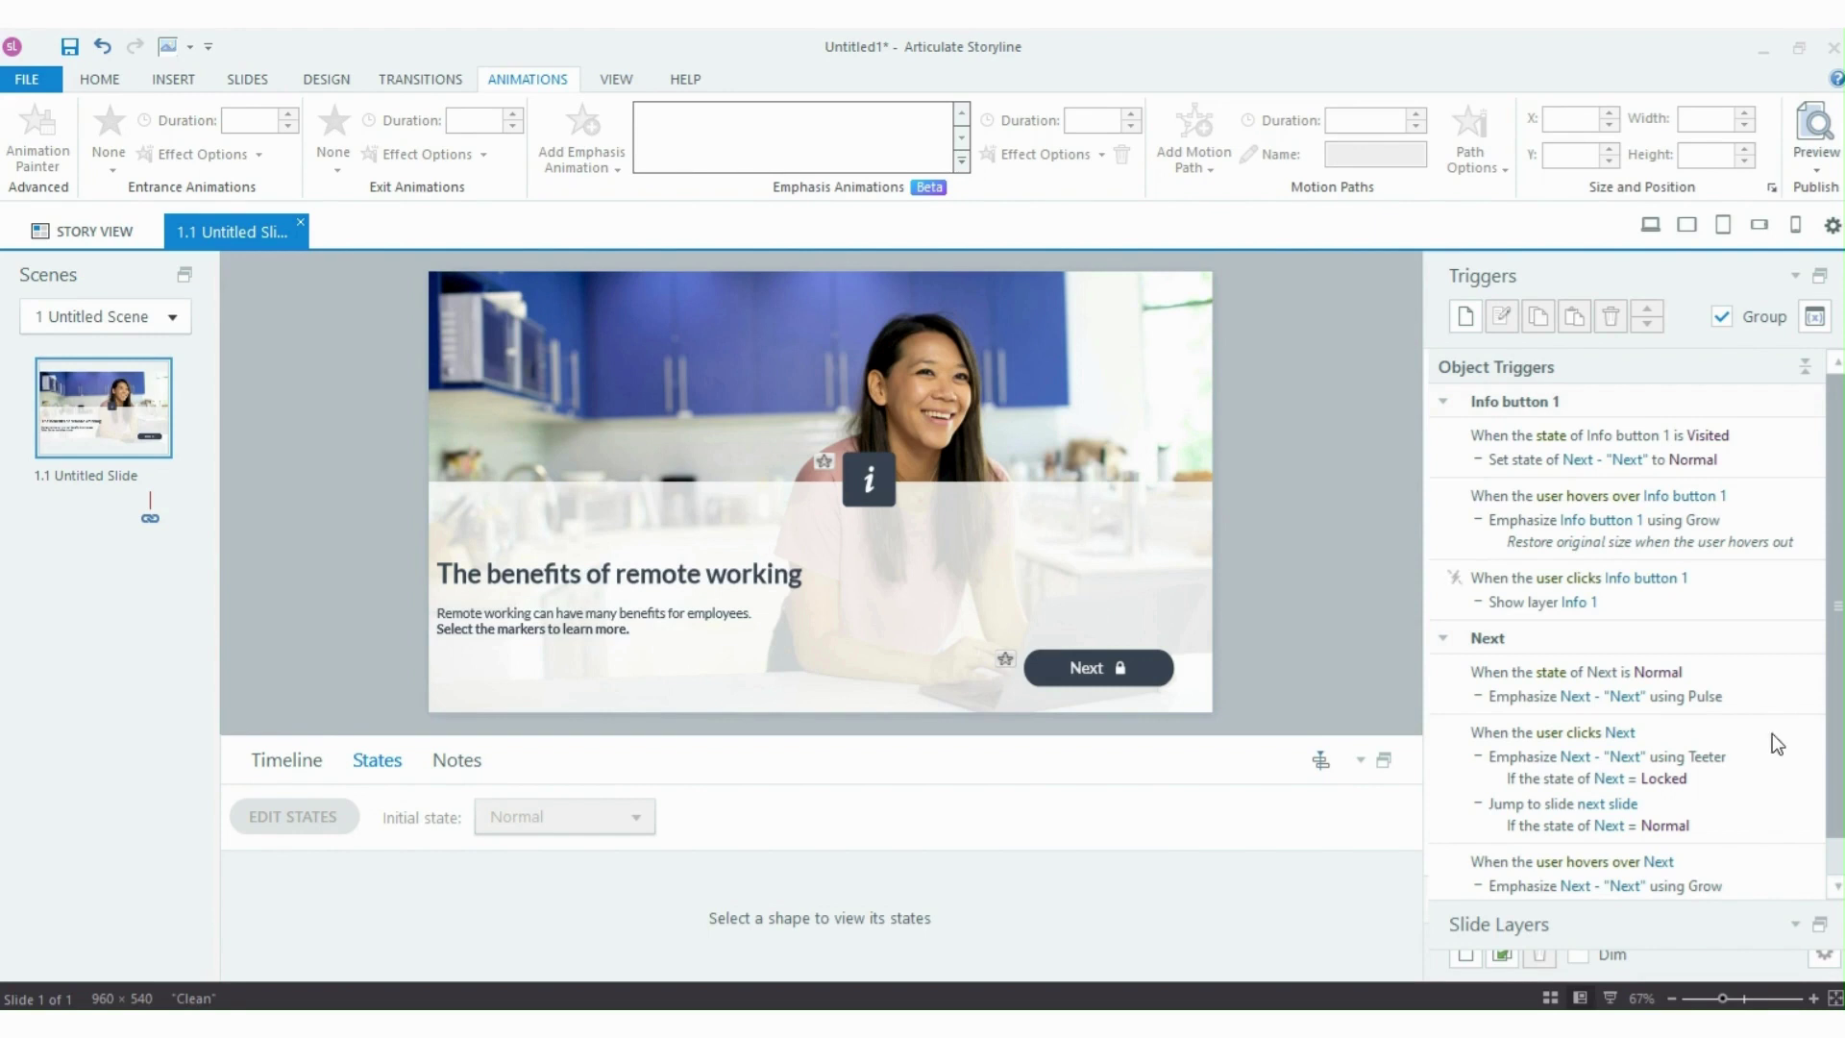
scroll(1441, 541, "down", 1)
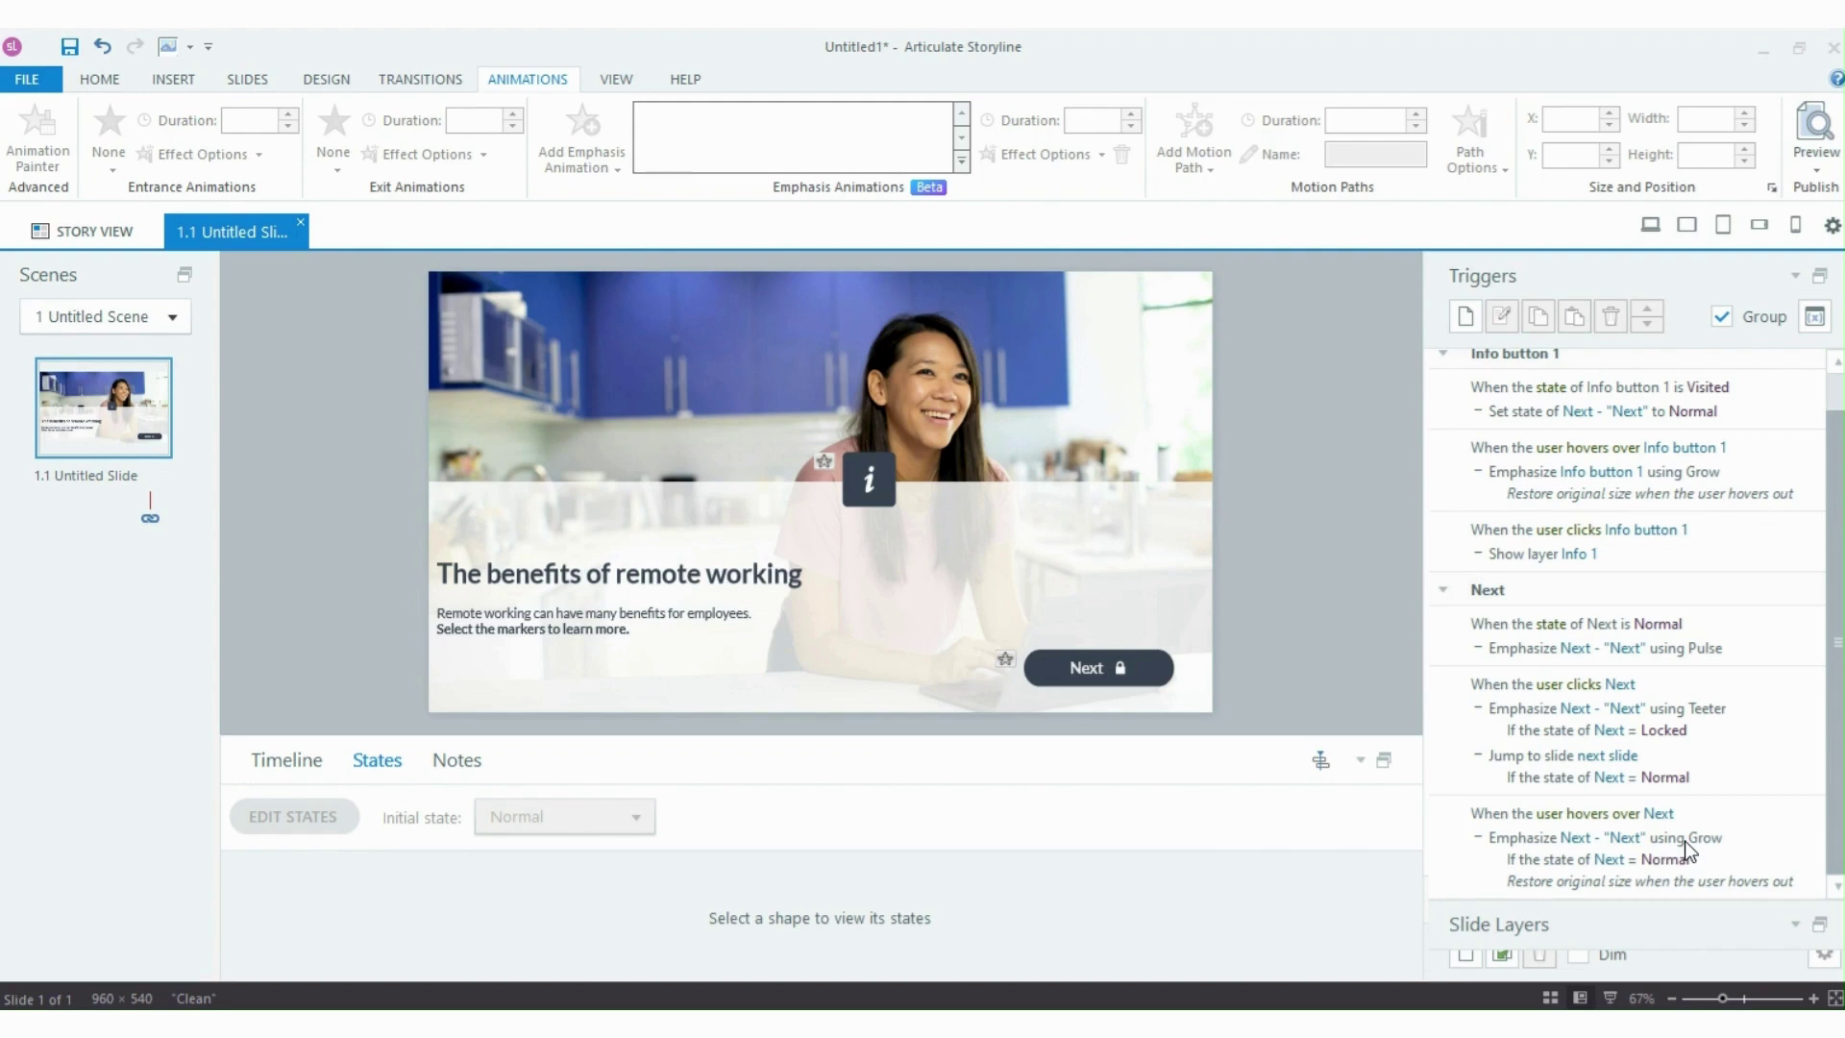
- Preview only the current slide, slide 1.1
left_click(1816, 165)
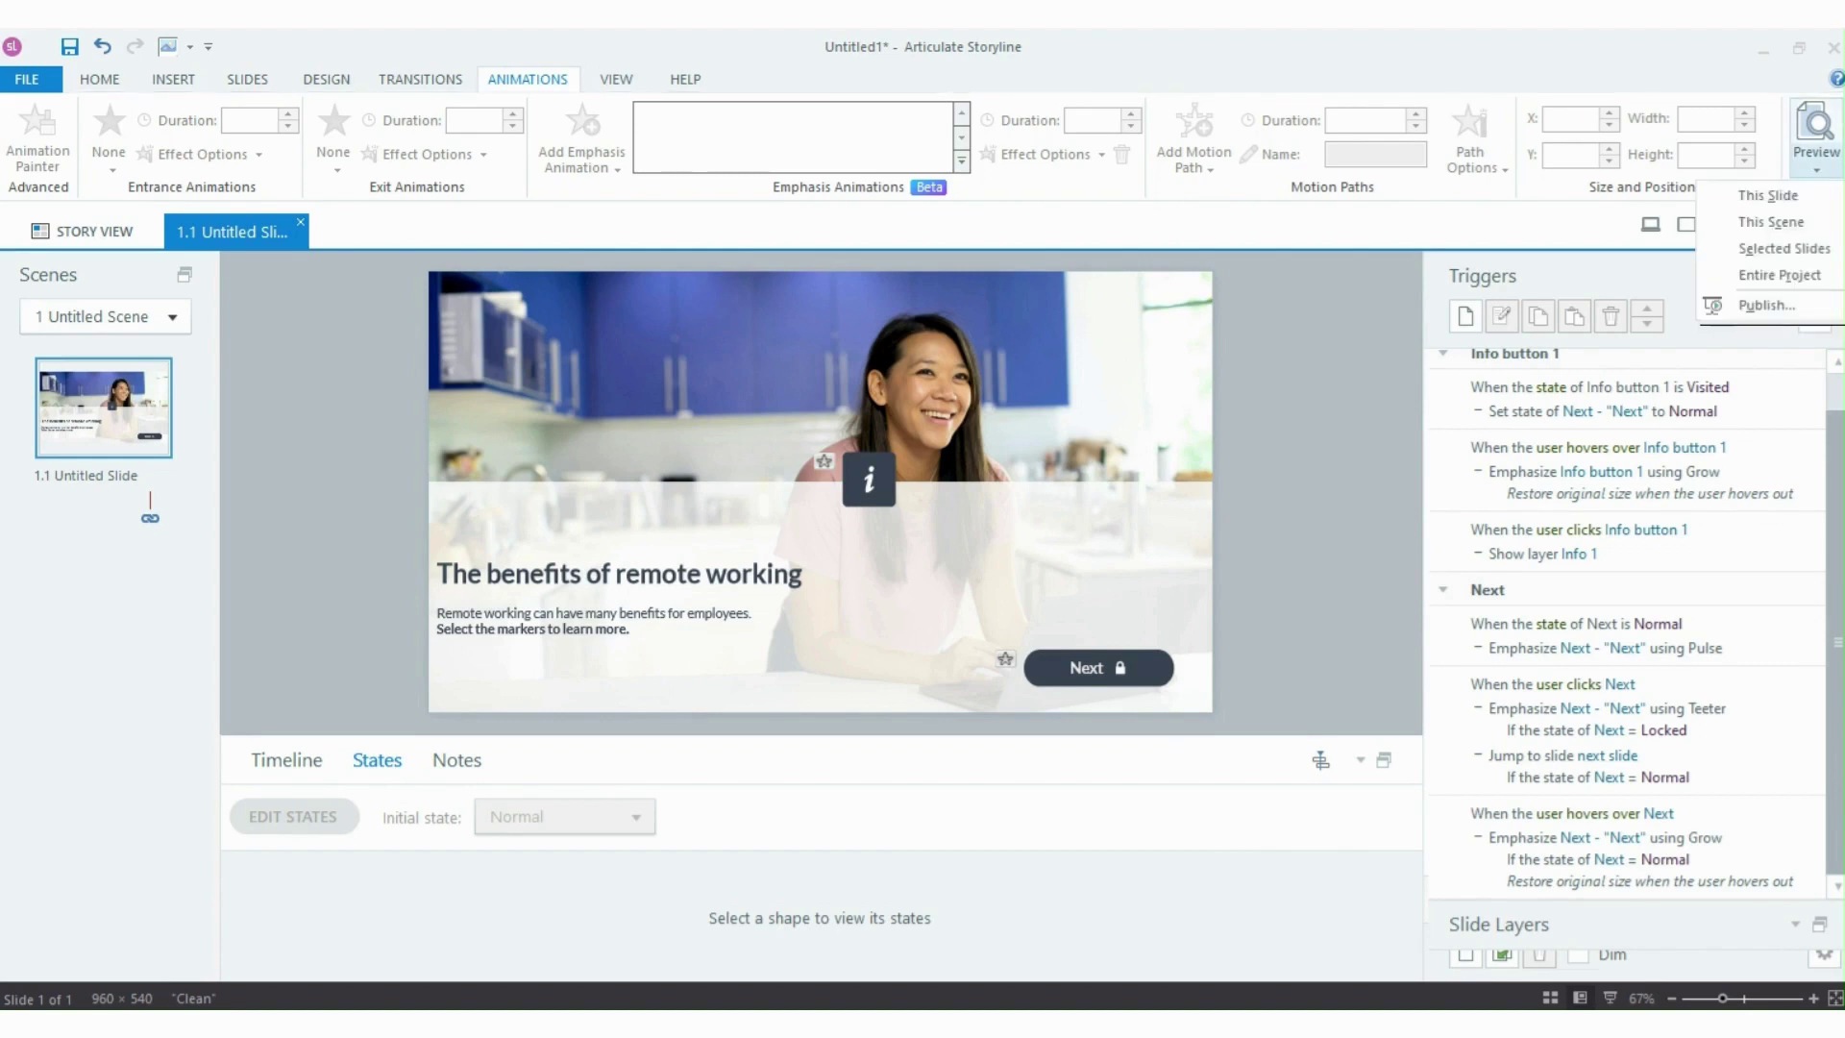
left_click(1764, 193)
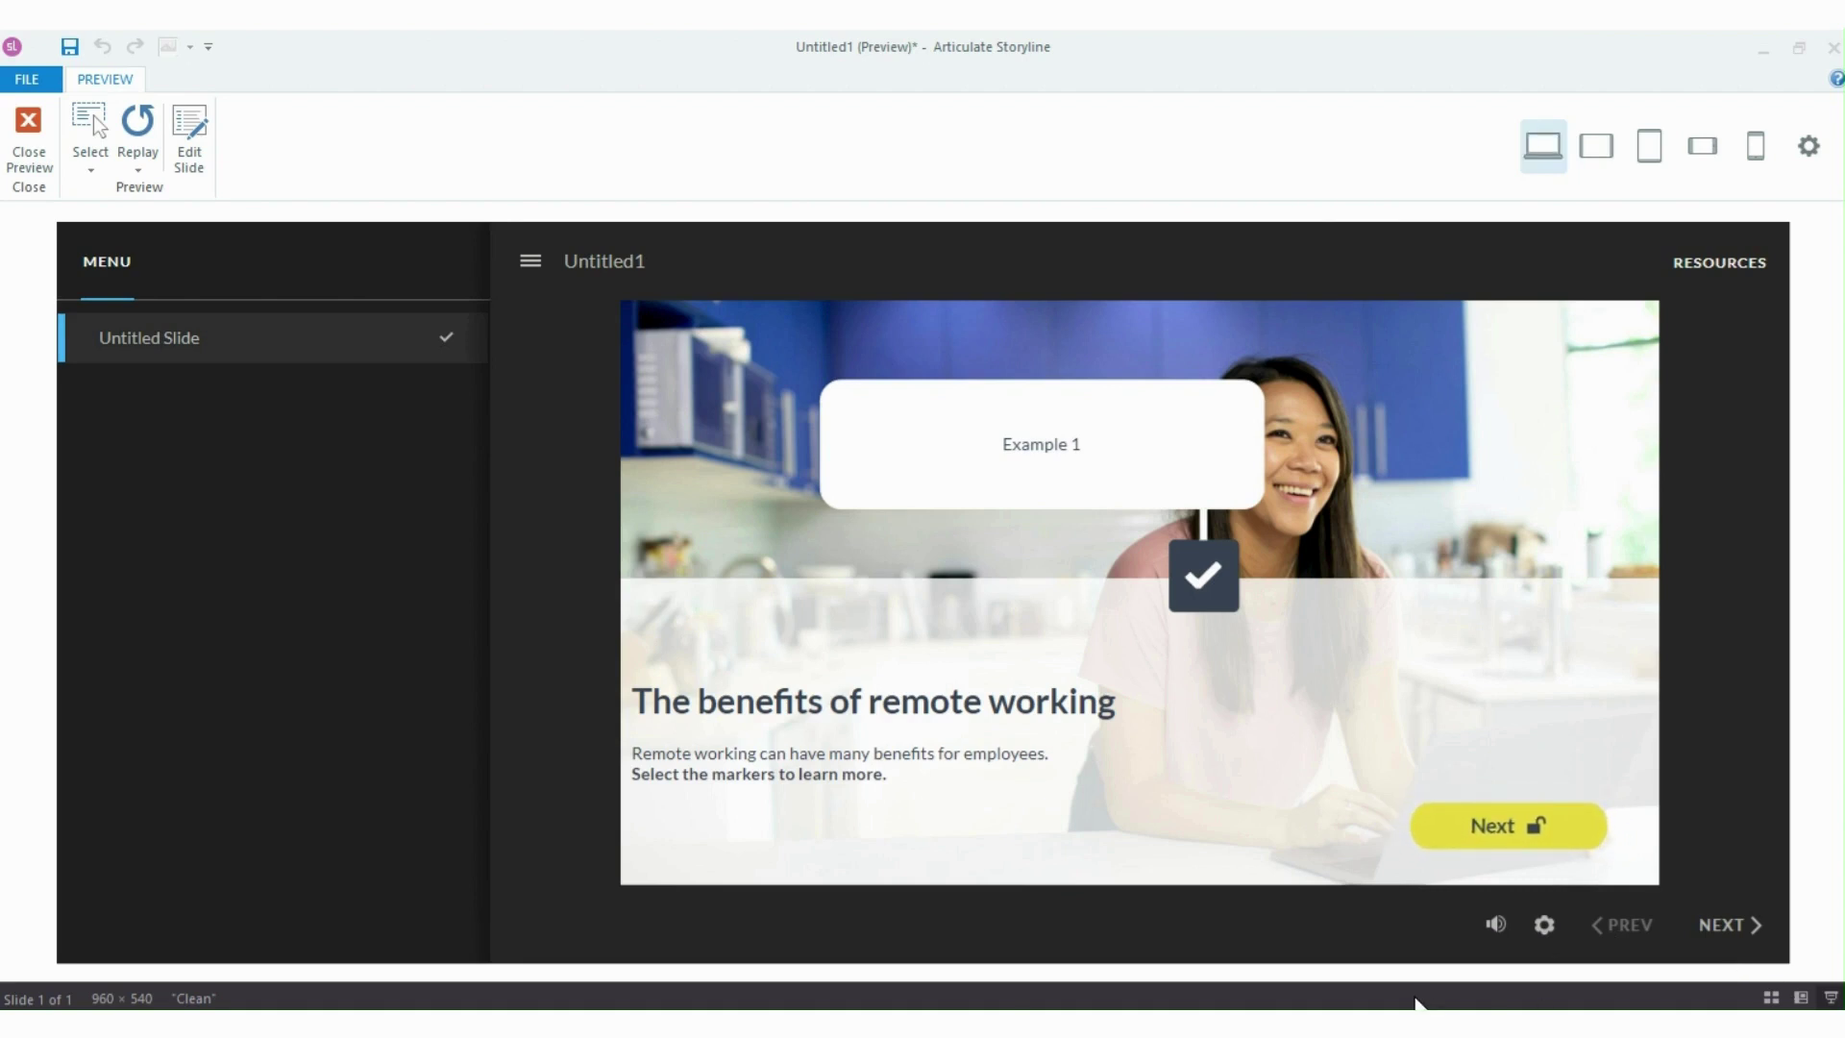
left_click(137, 170)
left_click(152, 120)
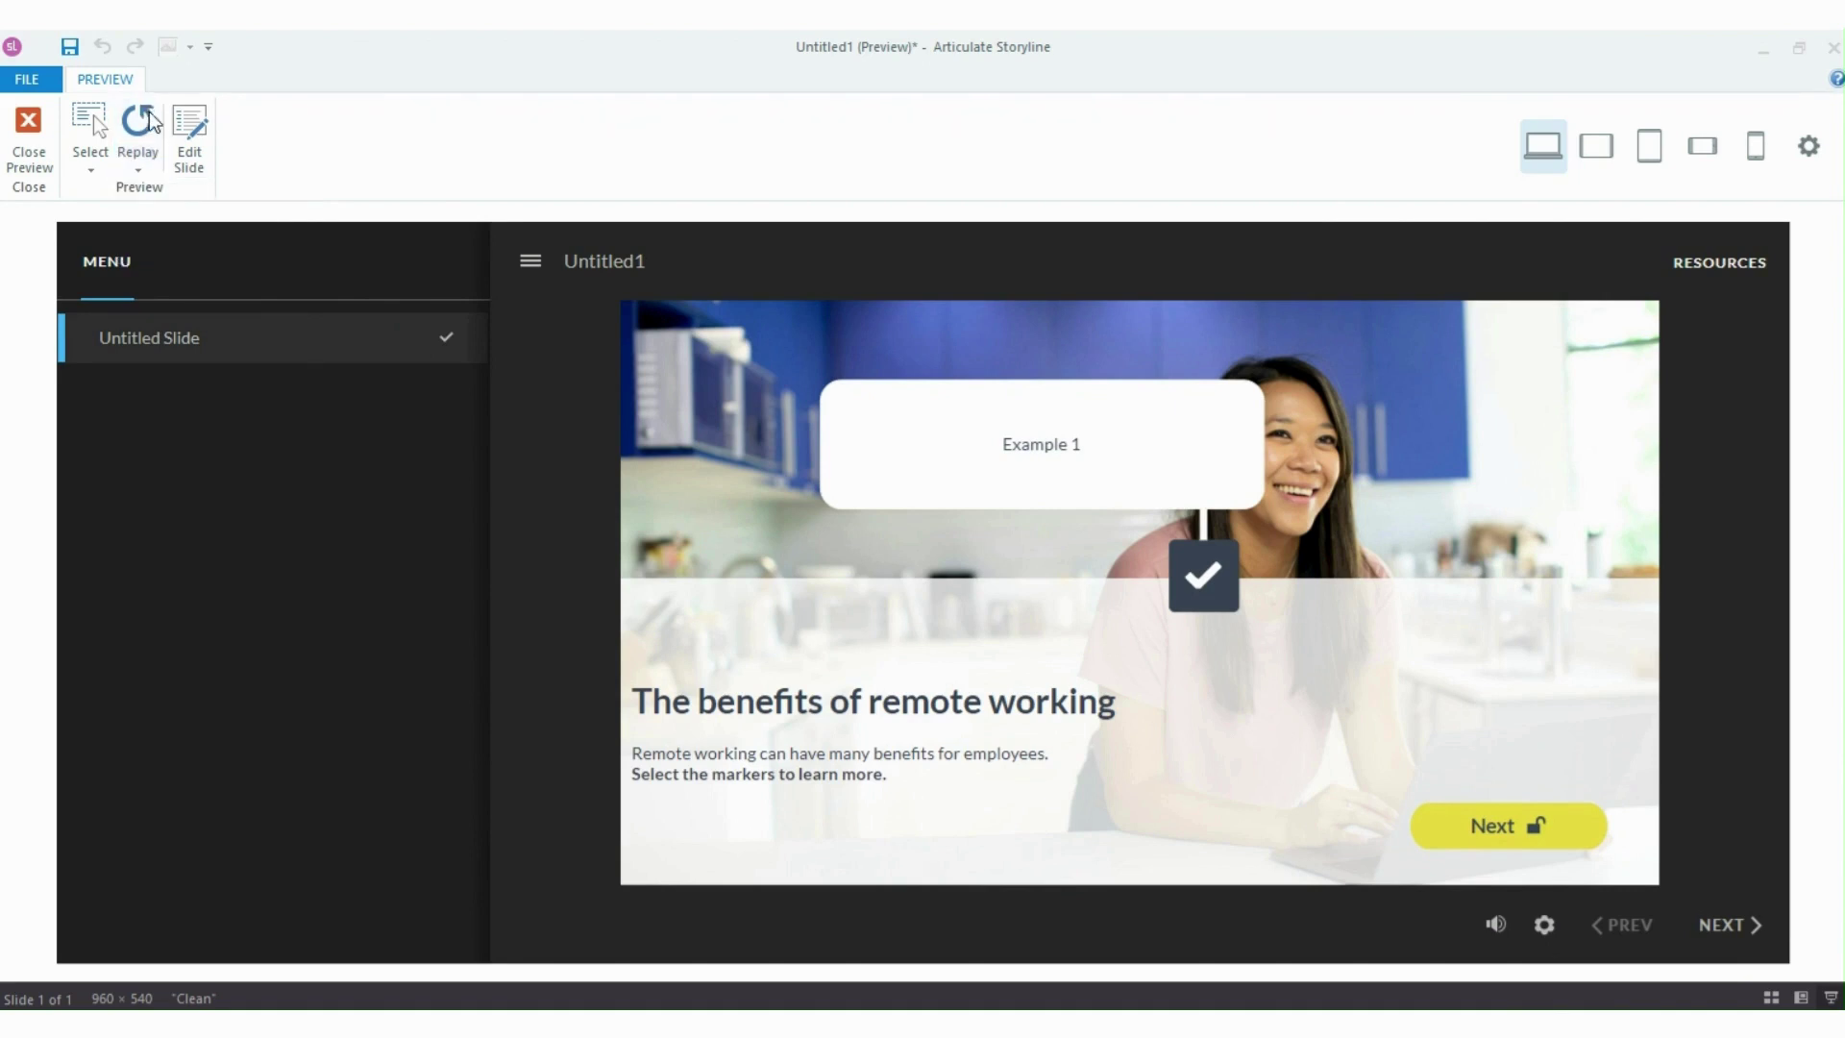